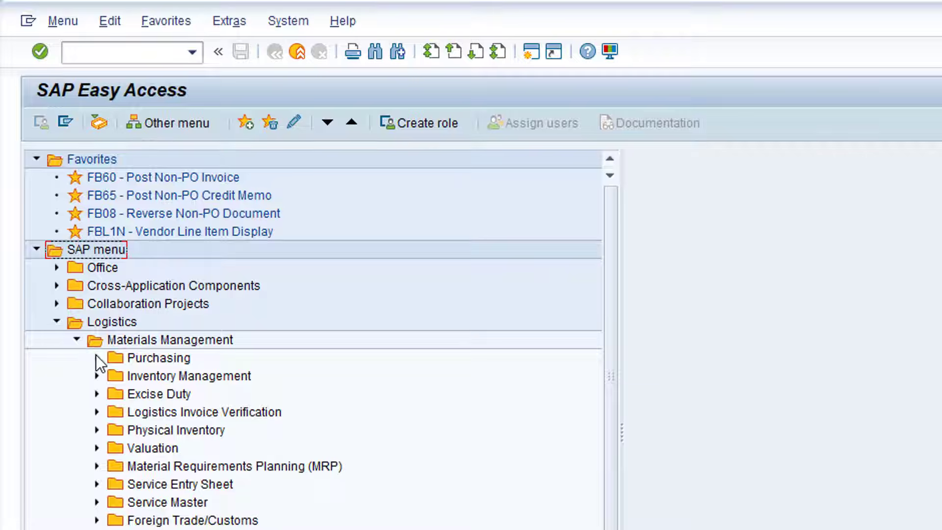
# Open the ME53N display transaction for purchase requisitions under Materials Management purchasing
pyautogui.click(97, 357)
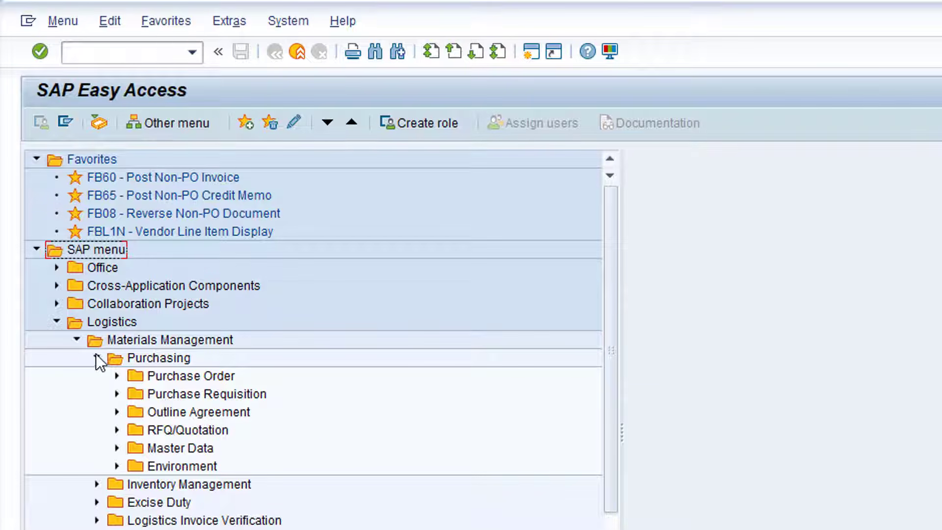
pyautogui.click(118, 393)
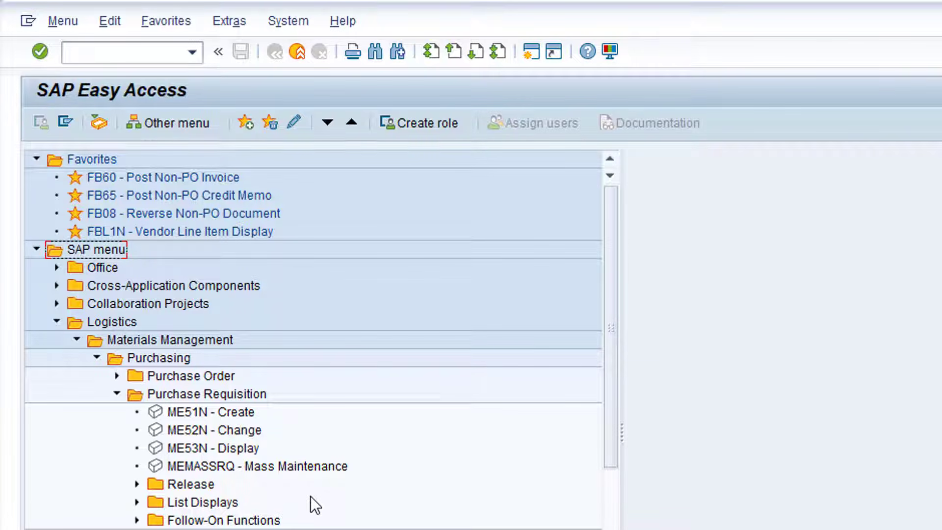
pyautogui.doubleClick(222, 450)
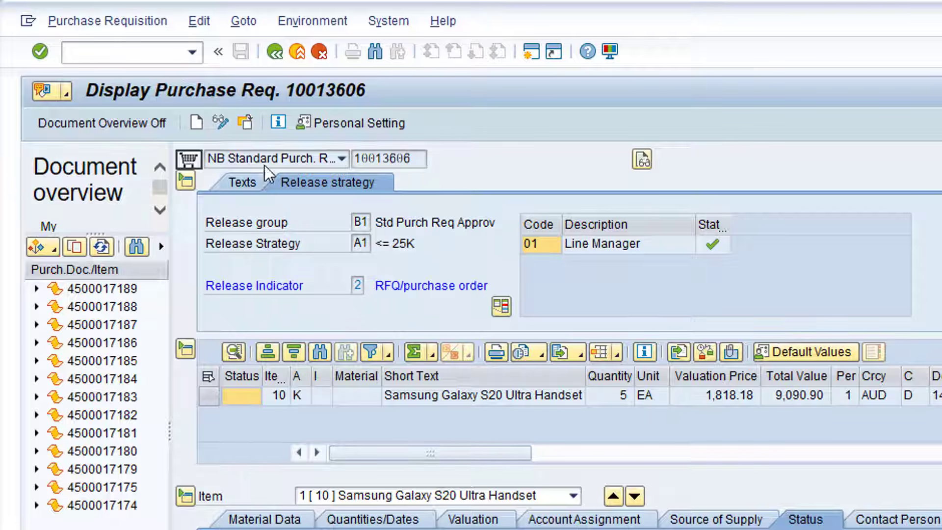
# Display the purchase requisition for the Samsung Galaxy S20 Ultra Handset by entering its requisition number, and return to the main menu
pyautogui.click(245, 122)
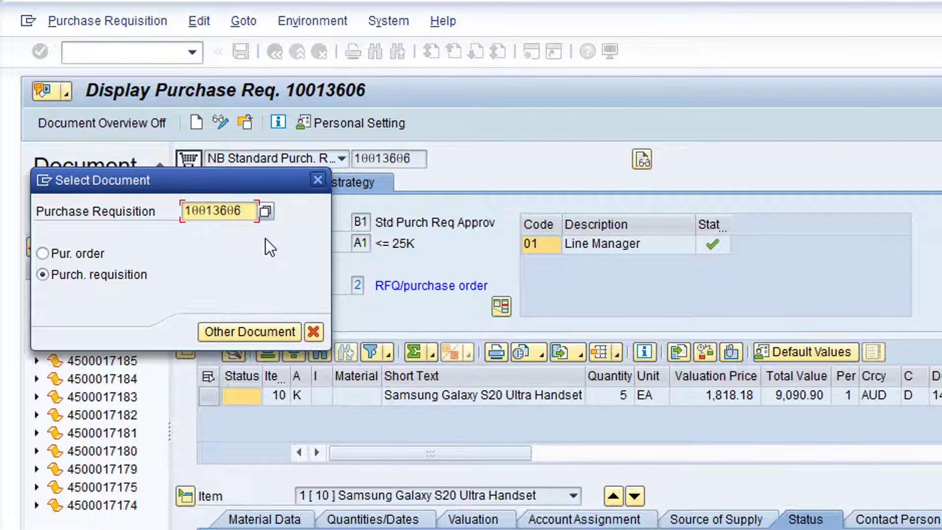
pyautogui.doubleClick(249, 219)
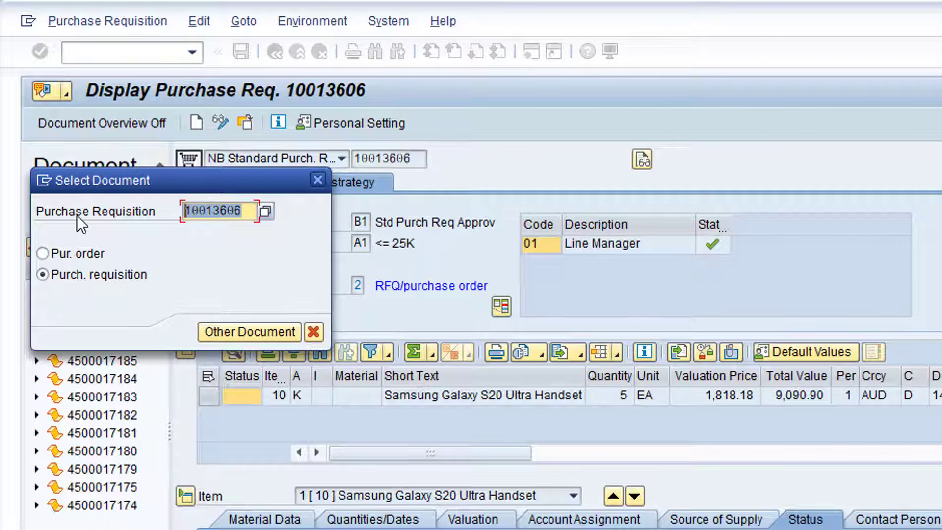
pyautogui.press('BackSpace')
pyautogui.write('1')
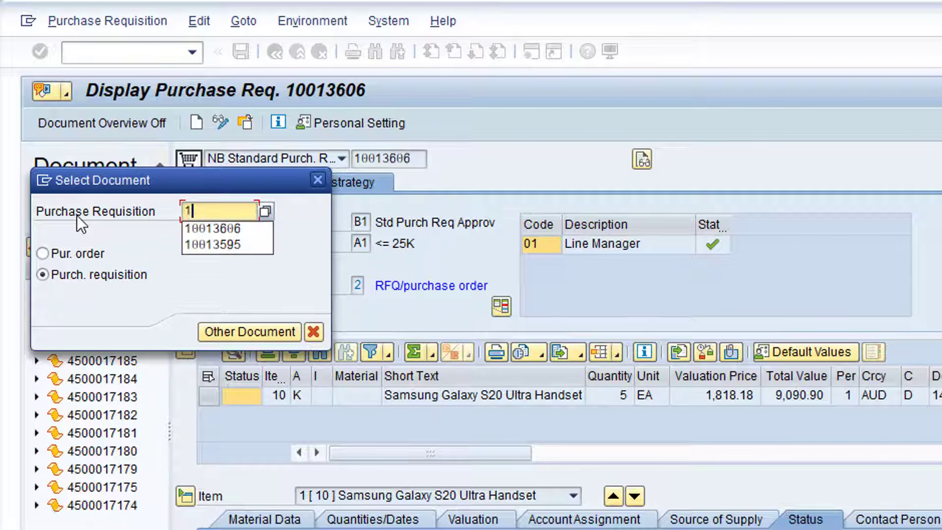
pyautogui.write('00136')
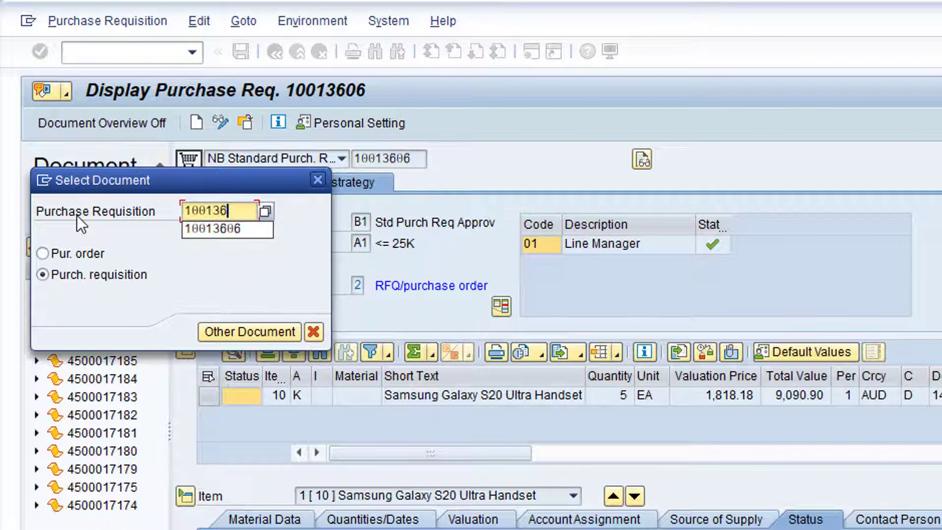
pyautogui.write('06')
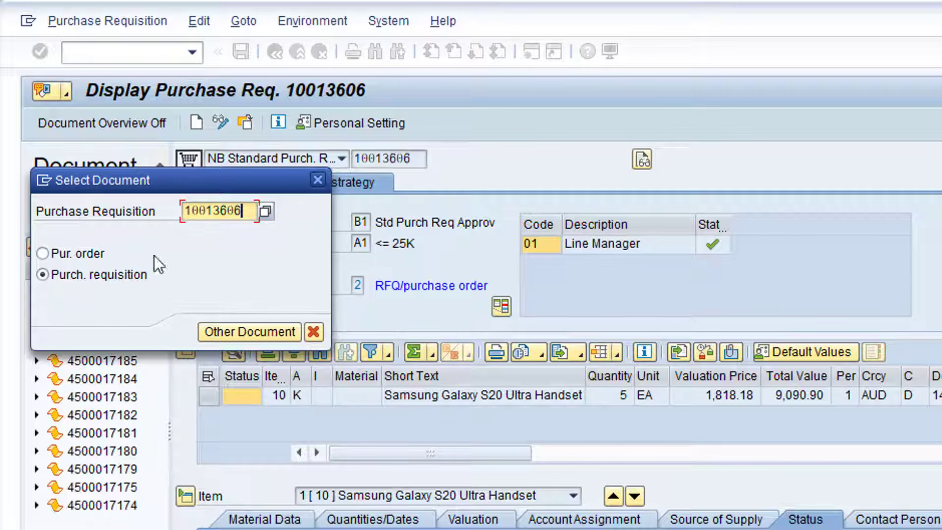
pyautogui.click(260, 334)
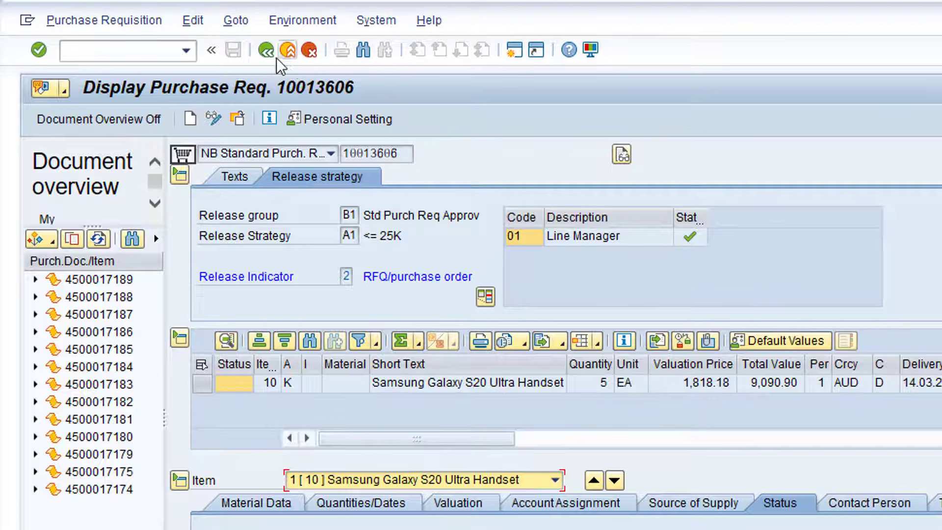
pyautogui.click(269, 55)
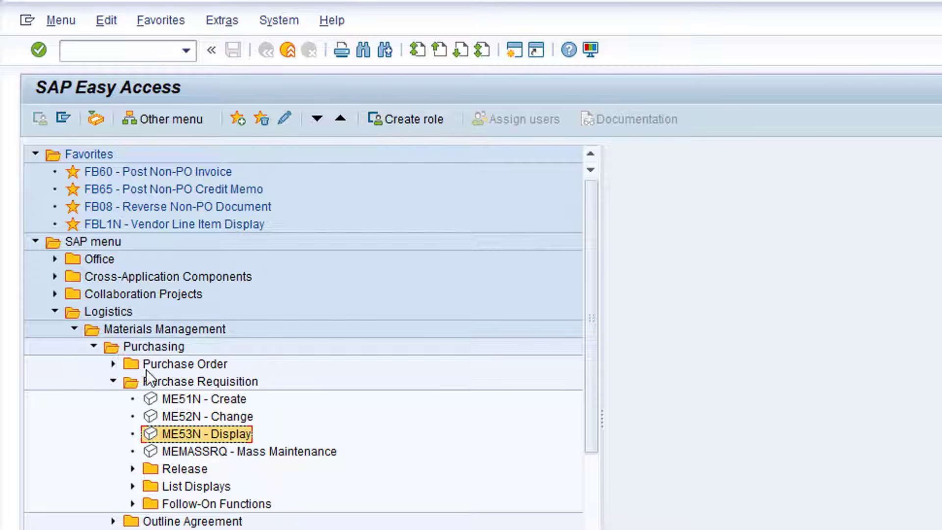
# Open the ME23N purchase order display, list My purchase orders in the document overview, and display the first order
pyautogui.click(113, 364)
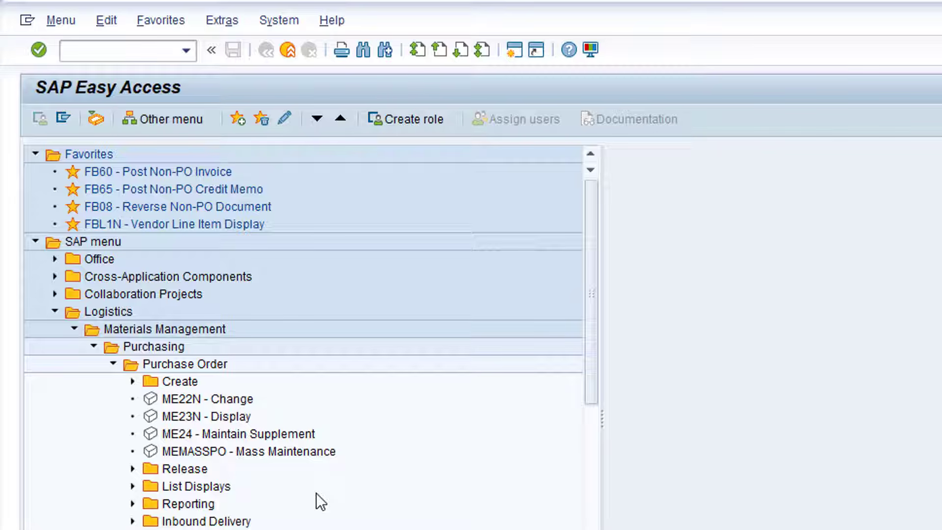
pyautogui.doubleClick(221, 416)
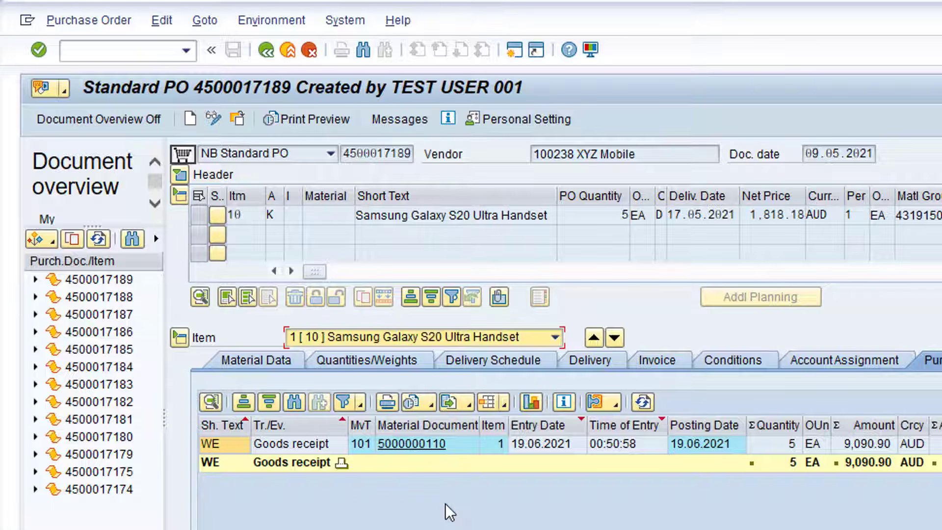
pyautogui.click(51, 241)
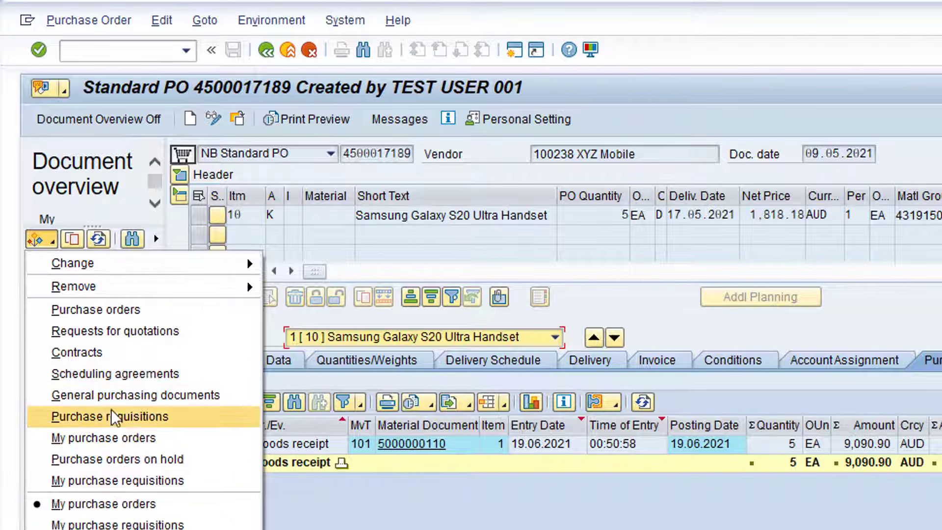
pyautogui.click(126, 437)
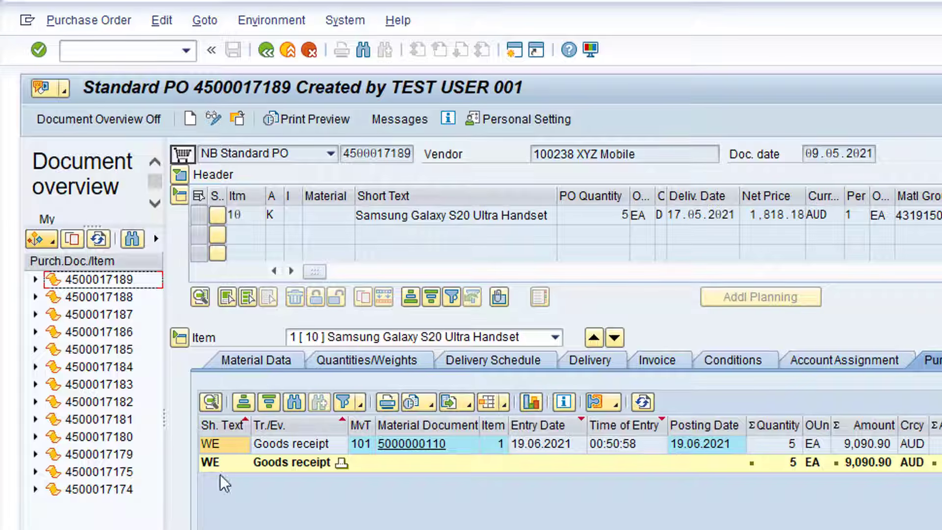
pyautogui.doubleClick(96, 284)
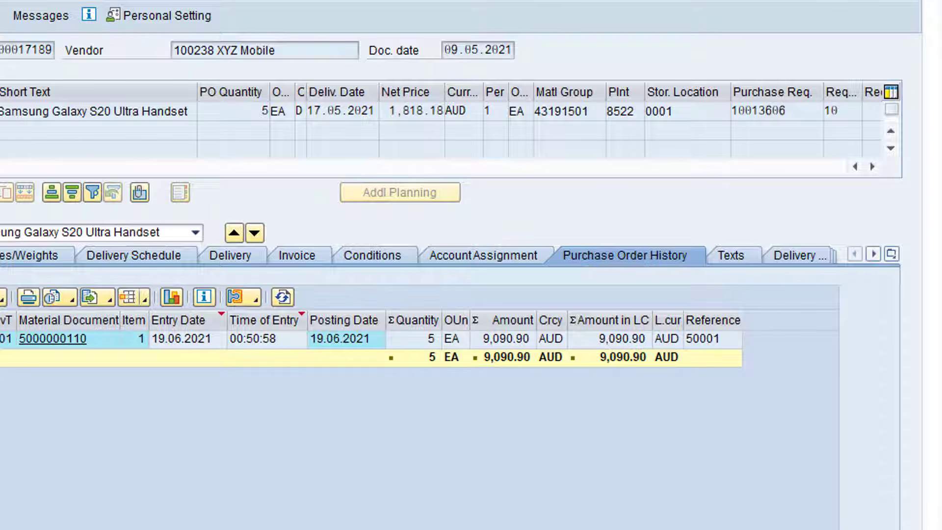
# View the Purchase Order History of the Samsung Galaxy S20 Ultra Handset item and leave the order display
pyautogui.click(892, 253)
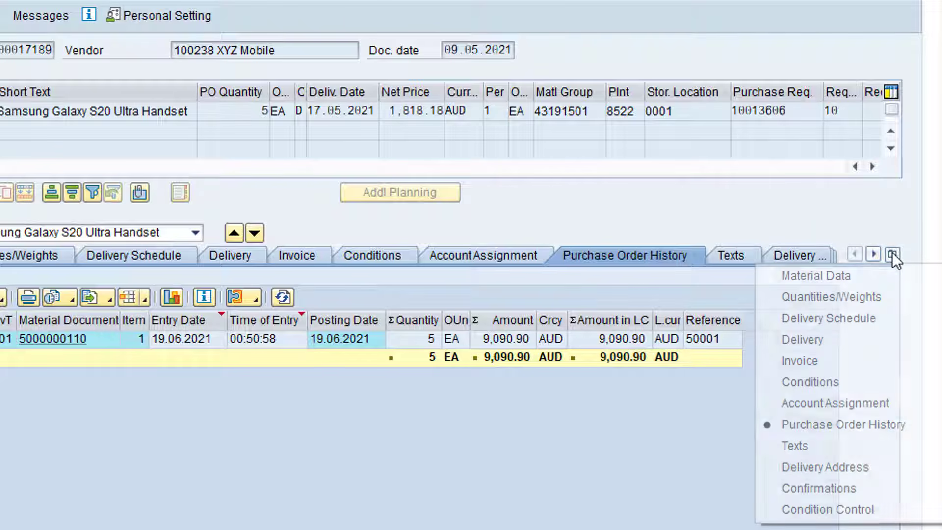
pyautogui.click(925, 427)
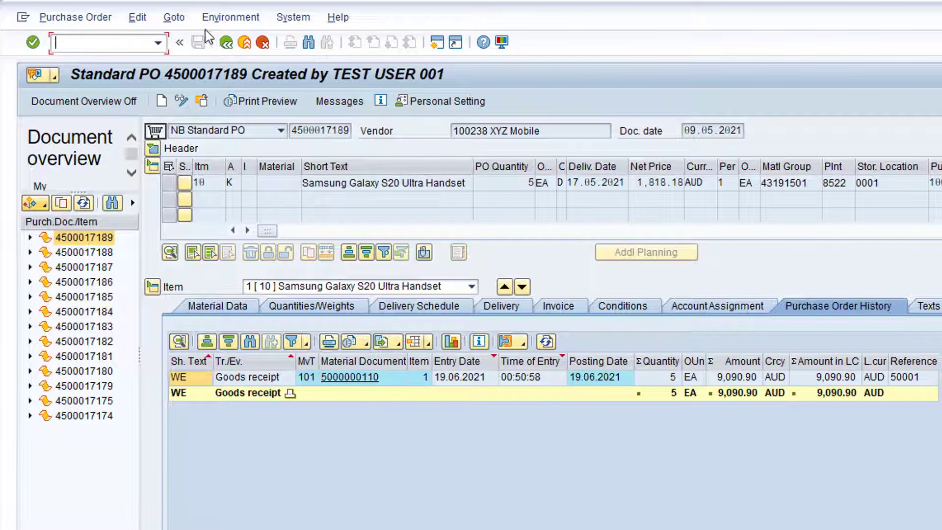
pyautogui.click(224, 44)
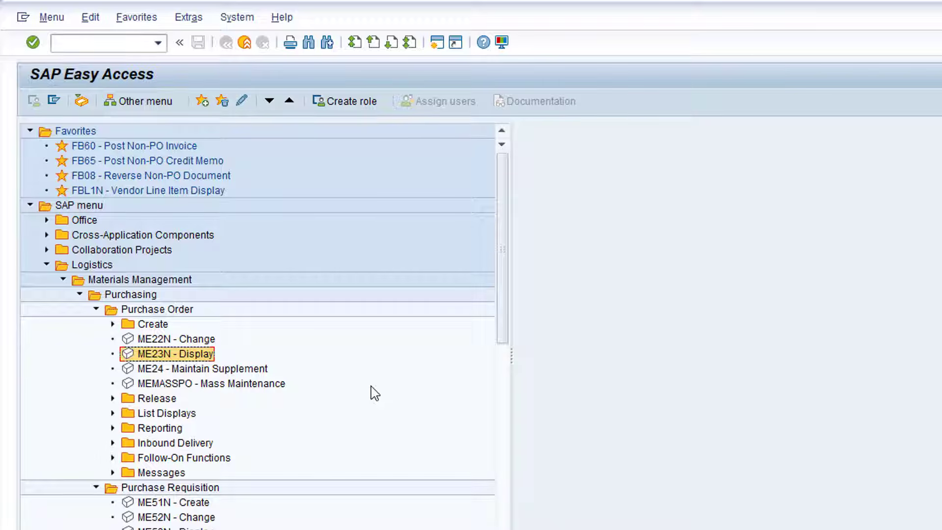
# Run the ME2N By PO Number report for the handset purchase order's number and return to the main menu
pyautogui.click(112, 414)
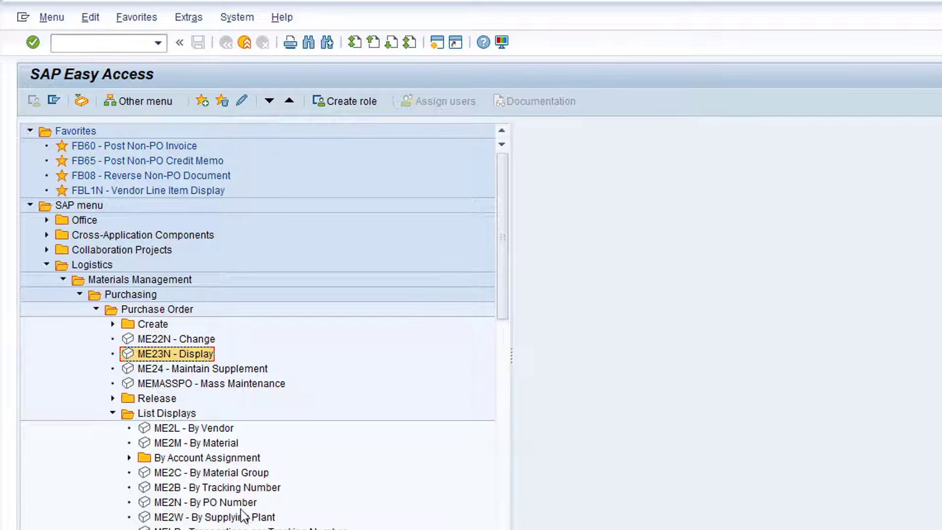
pyautogui.doubleClick(212, 503)
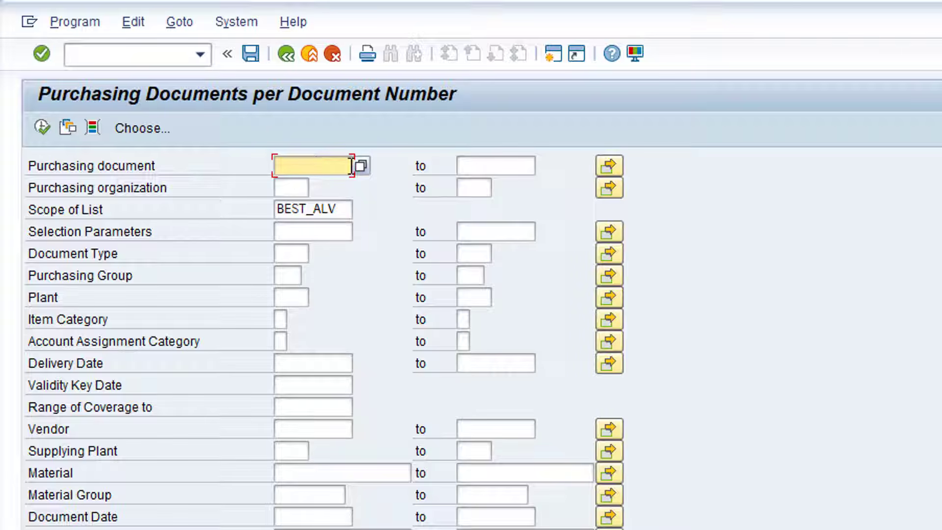
pyautogui.write('4')
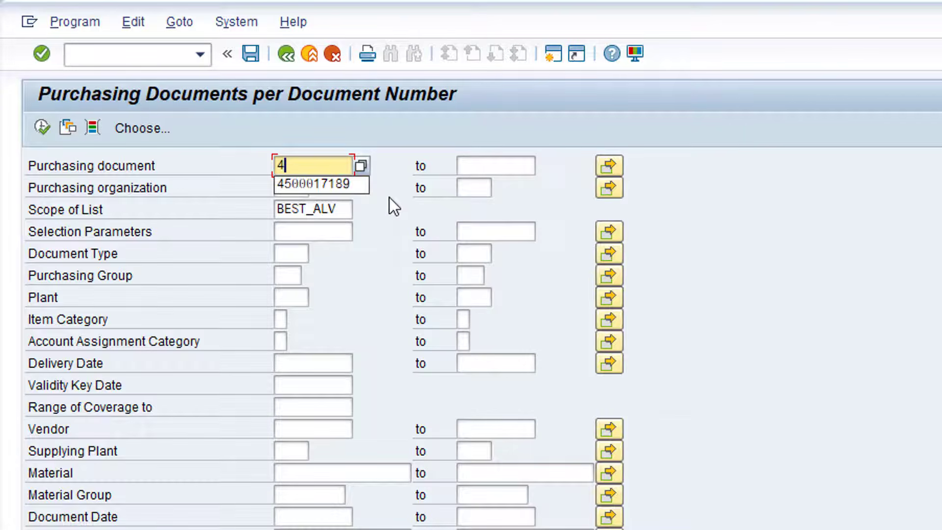
pyautogui.write('500017189')
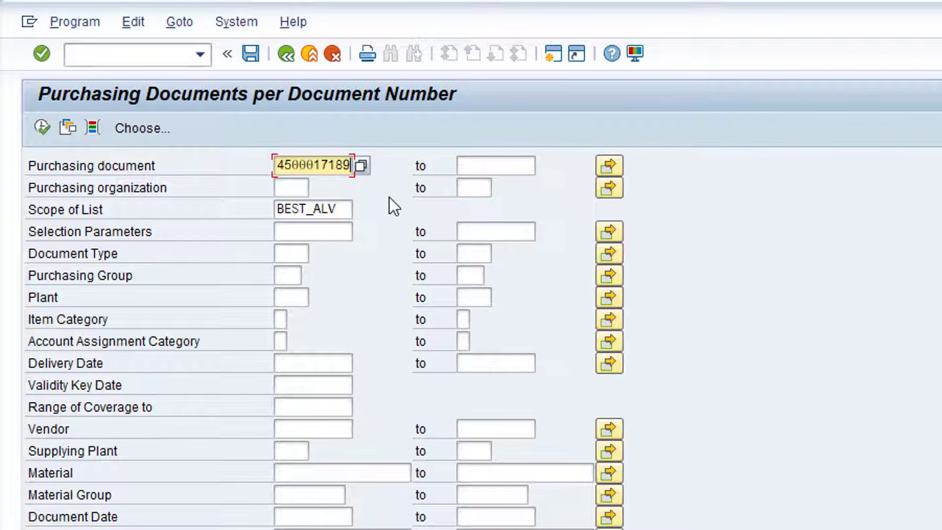
pyautogui.click(42, 128)
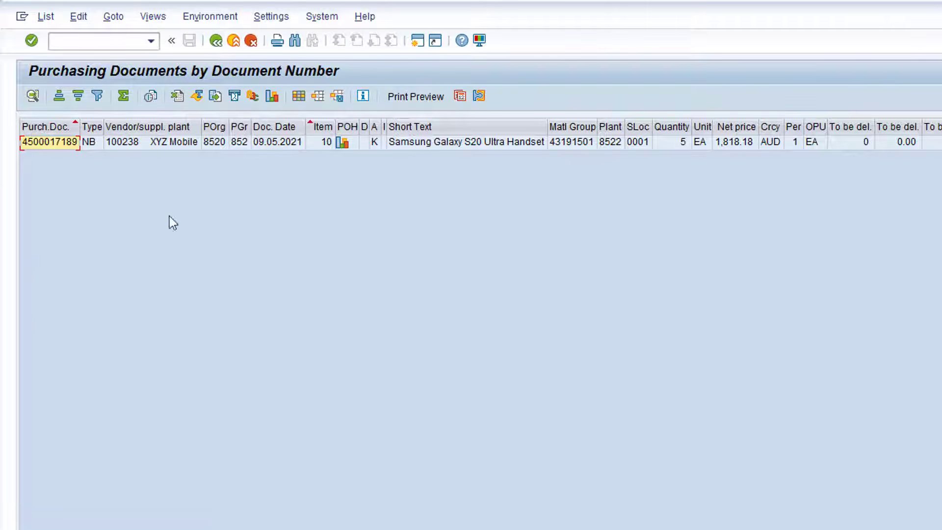
pyautogui.click(216, 40)
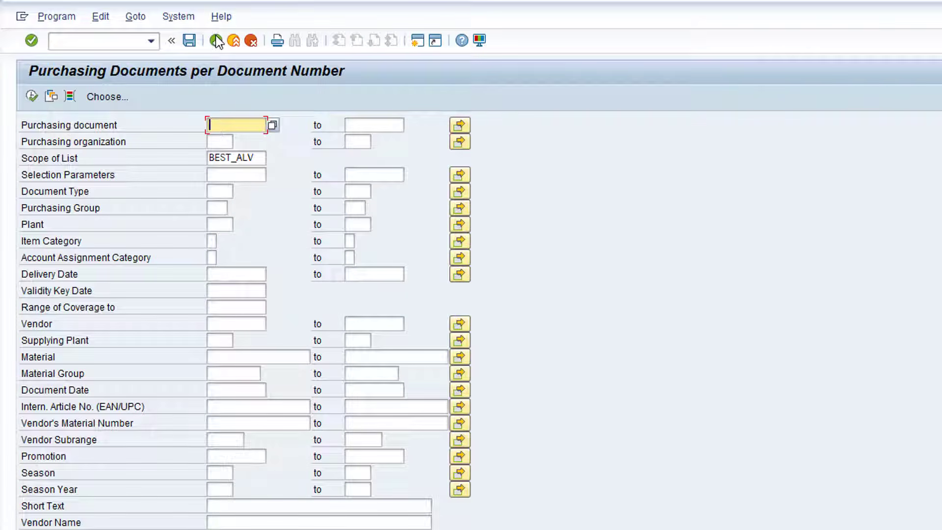
pyautogui.click(216, 40)
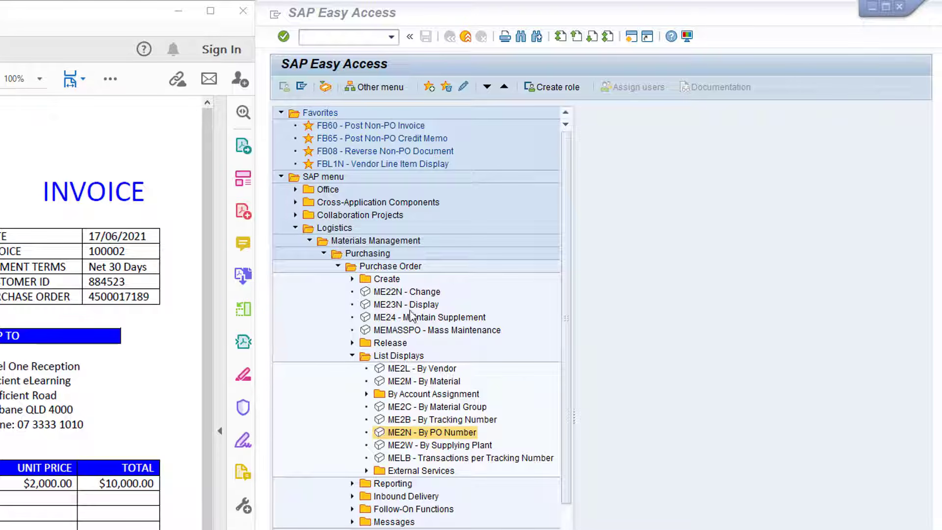
# Open the MIRO Enter Invoice transaction from the Logistics Invoice Verification document entry functions
pyautogui.click(338, 267)
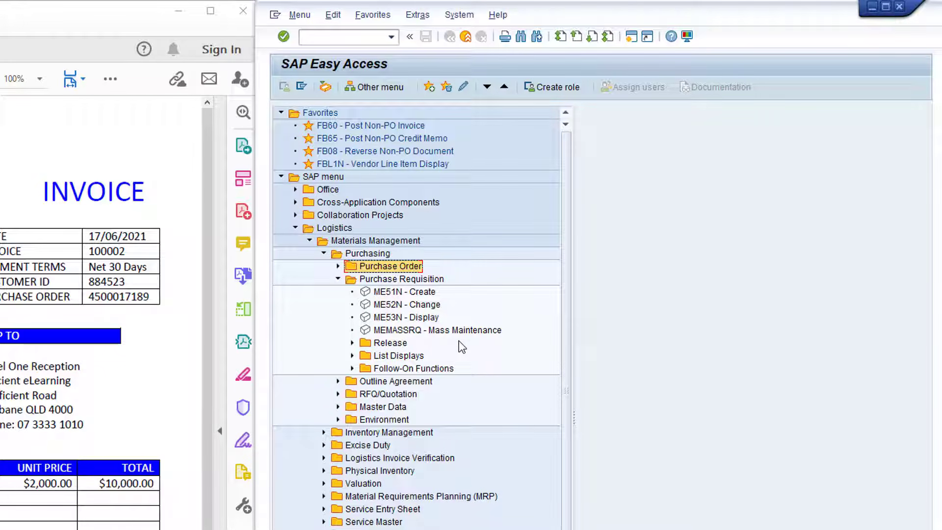
pyautogui.click(324, 458)
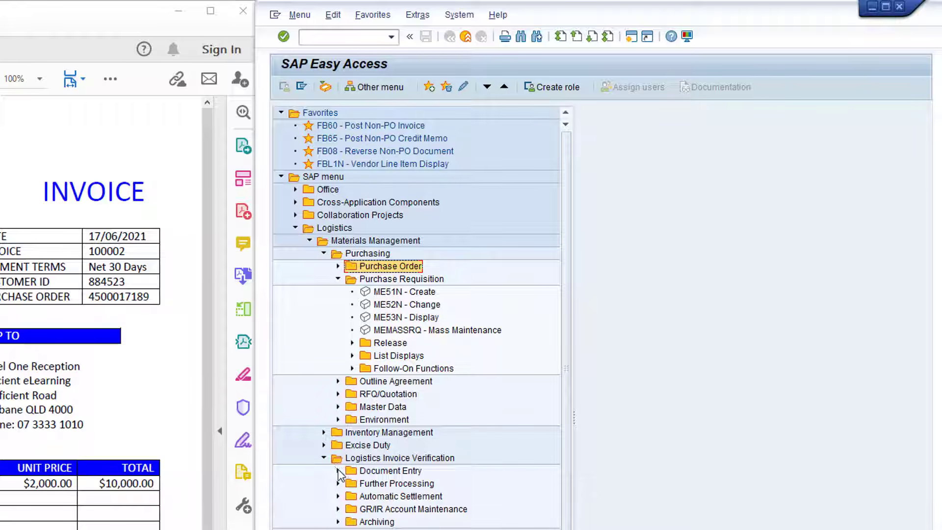
pyautogui.click(338, 470)
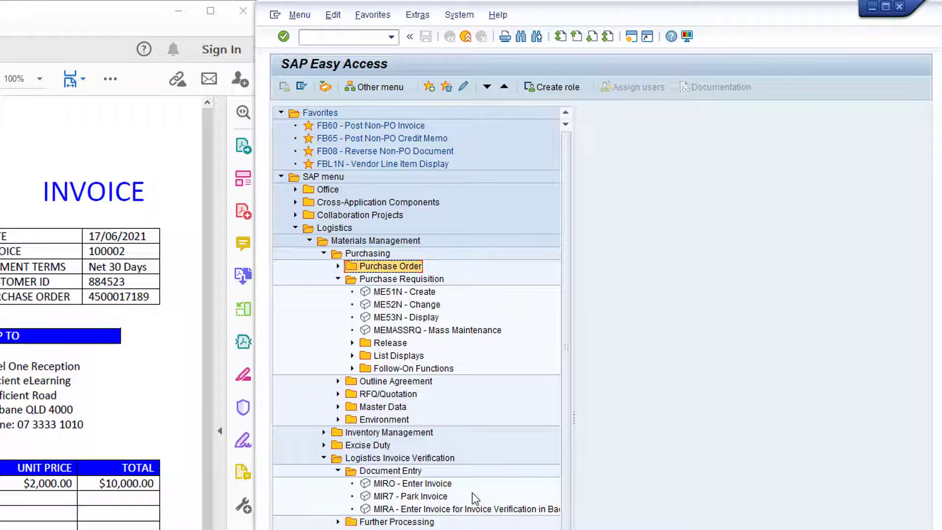
pyautogui.click(412, 486)
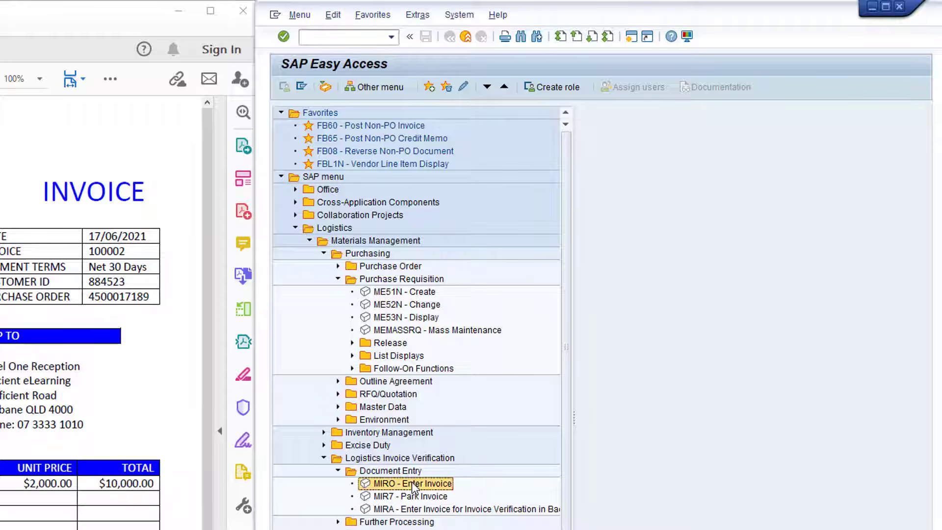
pyautogui.doubleClick(412, 483)
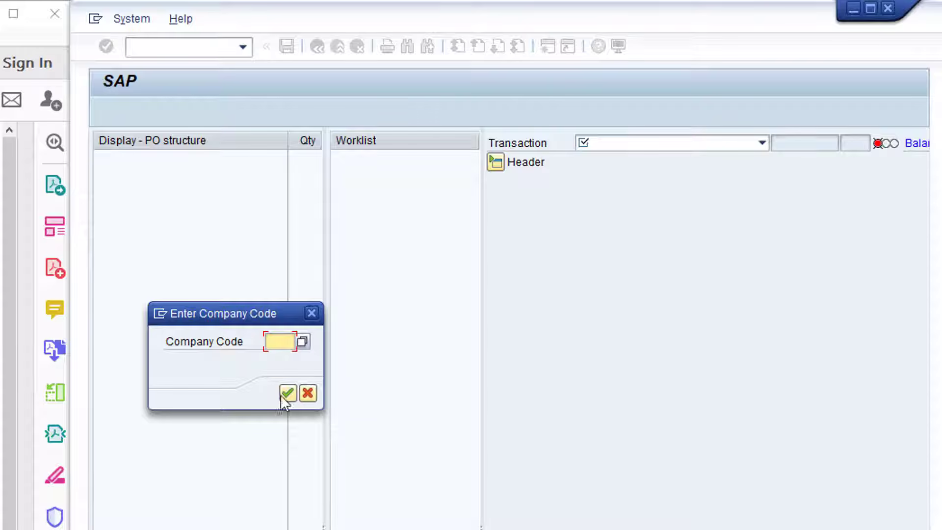
# Enter 8520 as the company code for the incoming invoice and confirm it
pyautogui.click(276, 342)
pyautogui.write('8520')
pyautogui.click(288, 393)
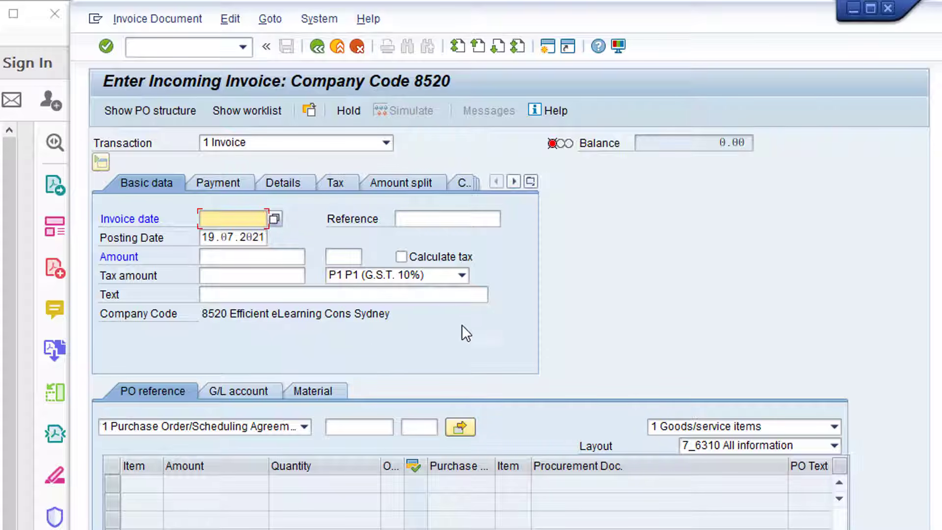
# Review the option for switching company code and the available invoice transaction types, keeping 1 Invoice selected
pyautogui.click(229, 20)
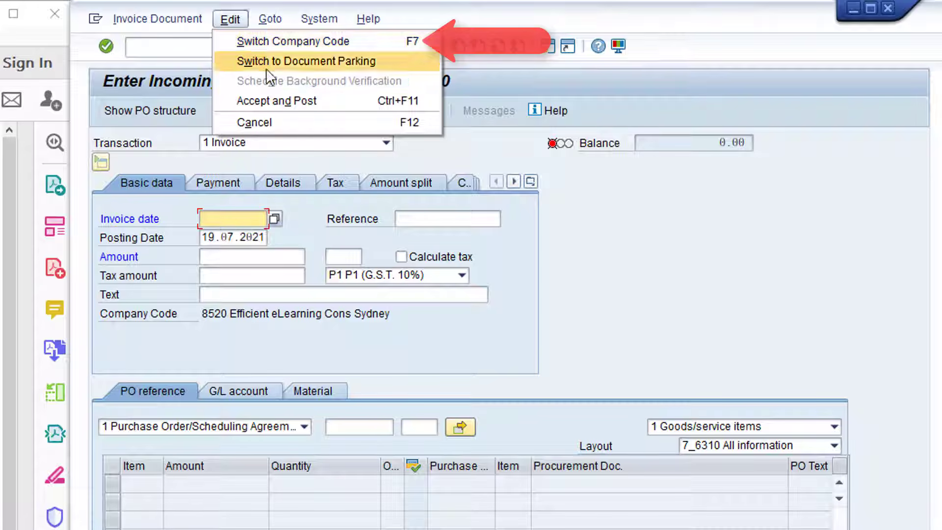
pyautogui.click(478, 346)
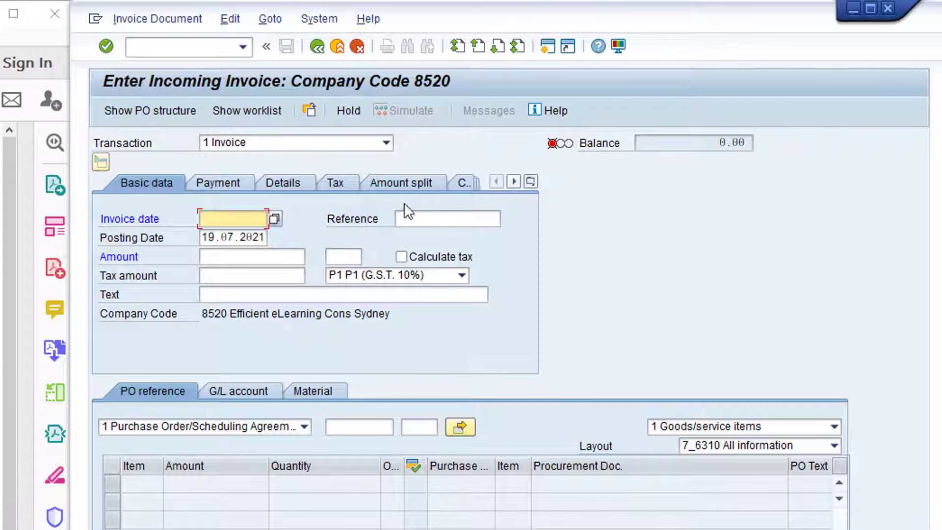
pyautogui.click(386, 143)
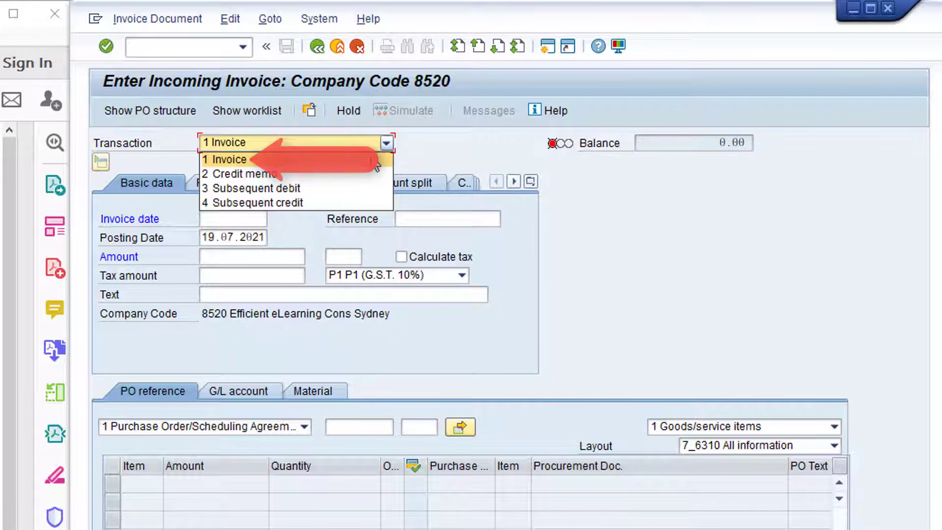
pyautogui.click(427, 153)
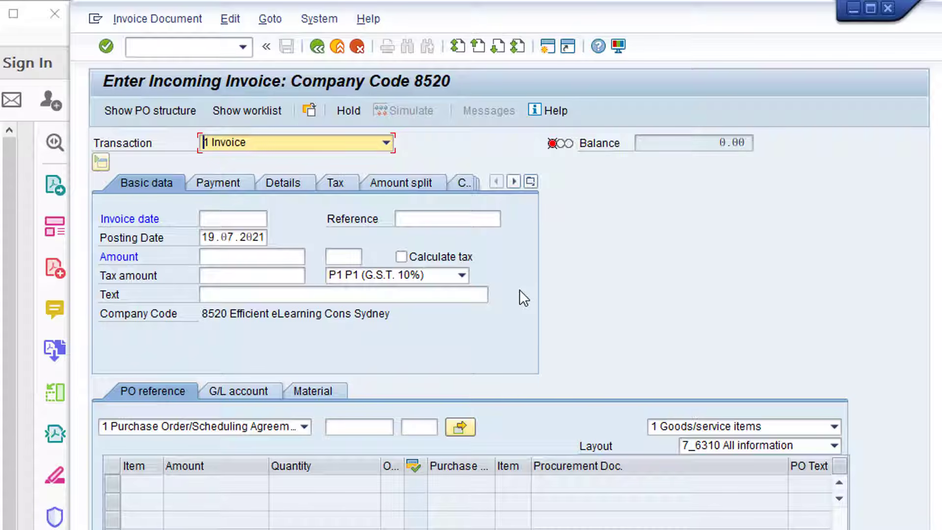
# Set the invoice date to 17.06.2021 and the reference to 100002 in the invoice's basic data
pyautogui.click(226, 217)
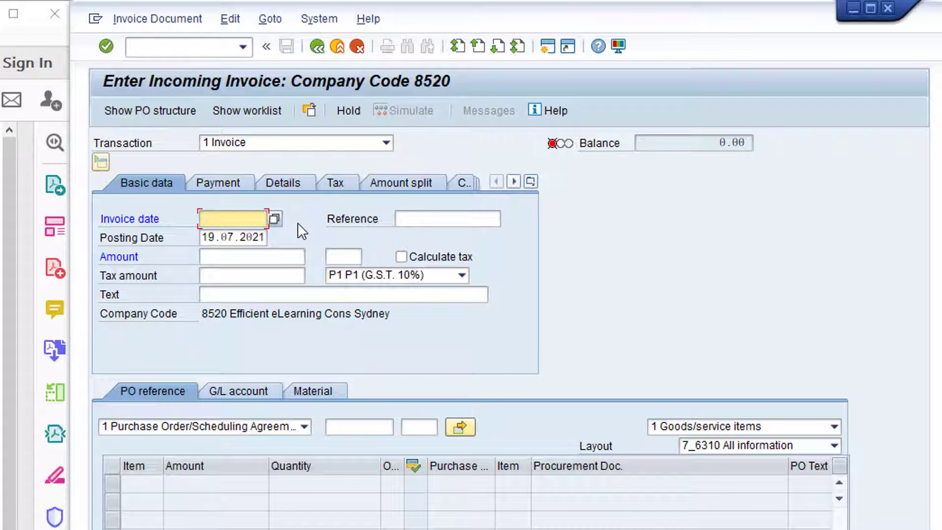
pyautogui.write('17.06.20')
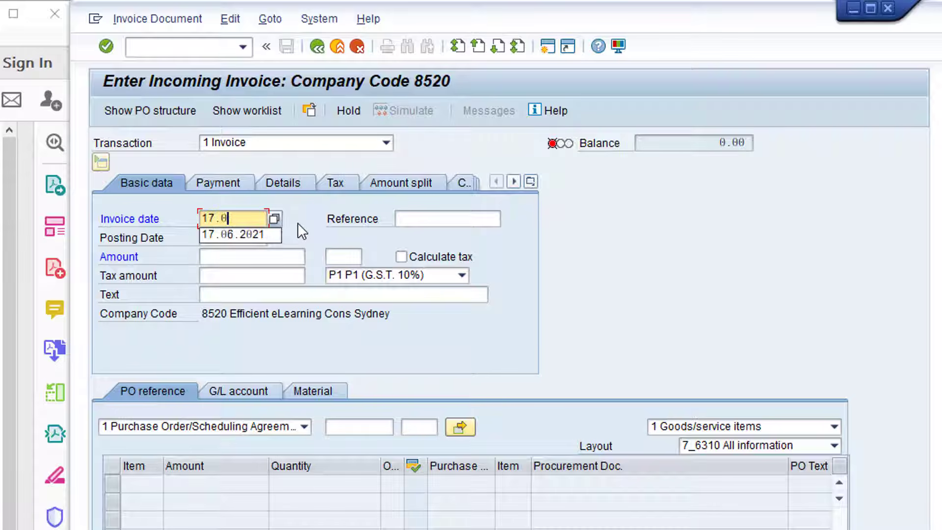
pyautogui.write('21')
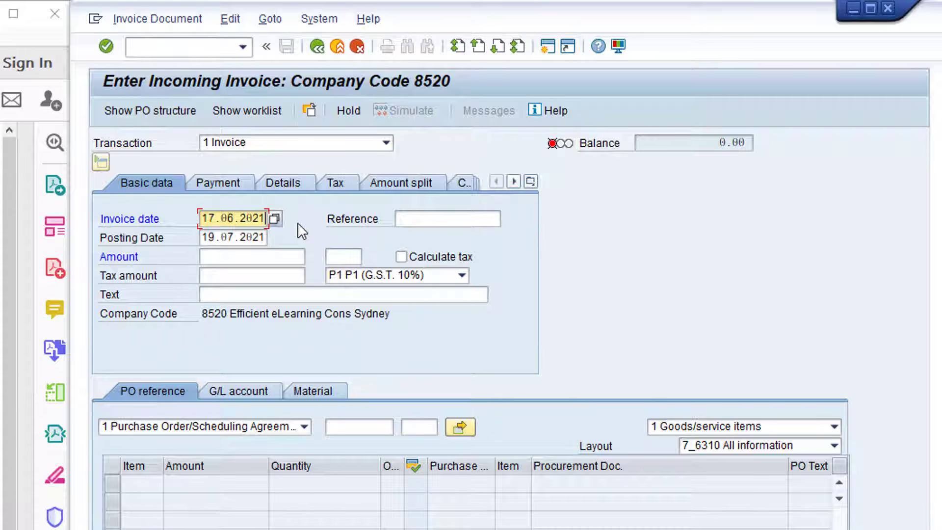
pyautogui.click(401, 222)
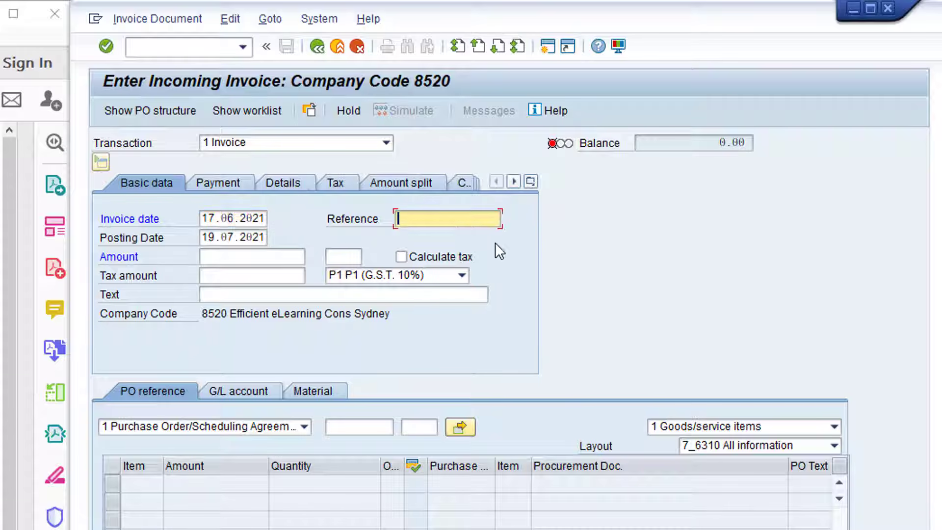
pyautogui.write('100002')
# Enter an invoice amount of 10000.00 and a tax amount of 909.10, and confirm the basic data
pyautogui.click(265, 257)
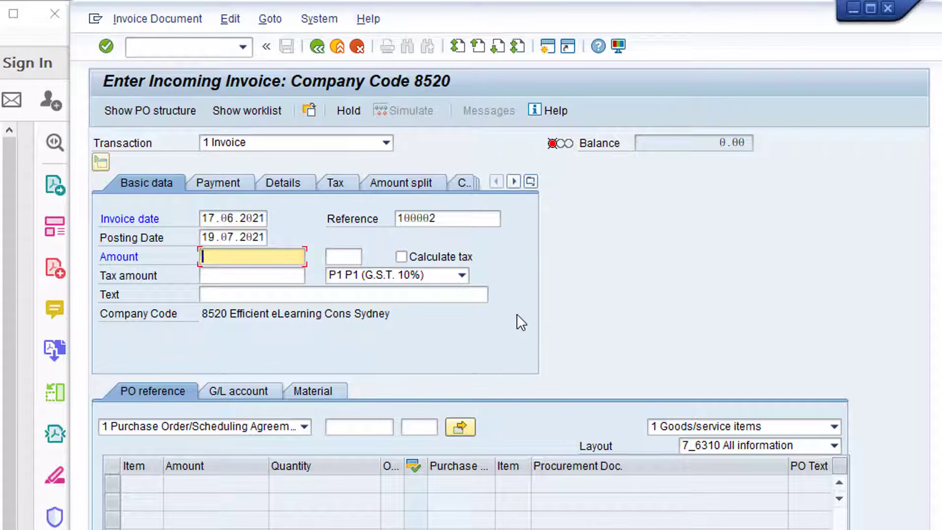
pyautogui.write('10000.00')
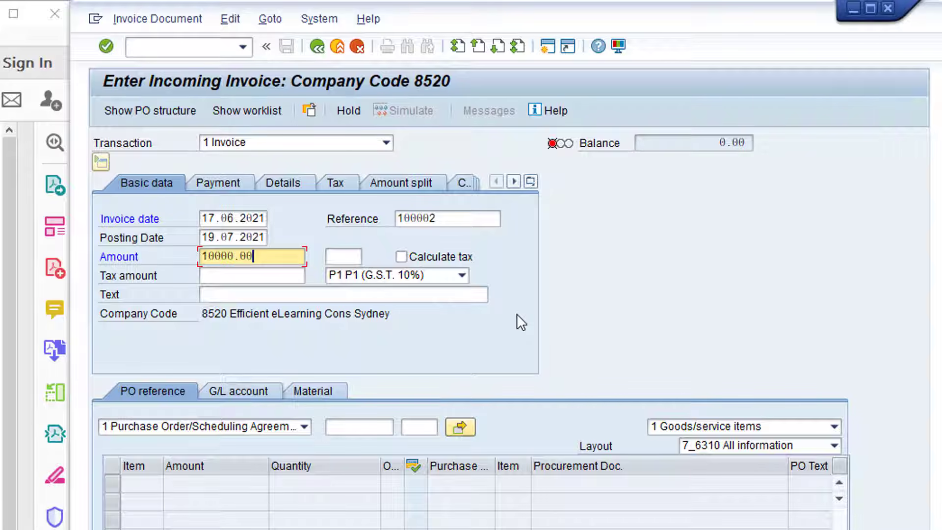
pyautogui.click(266, 277)
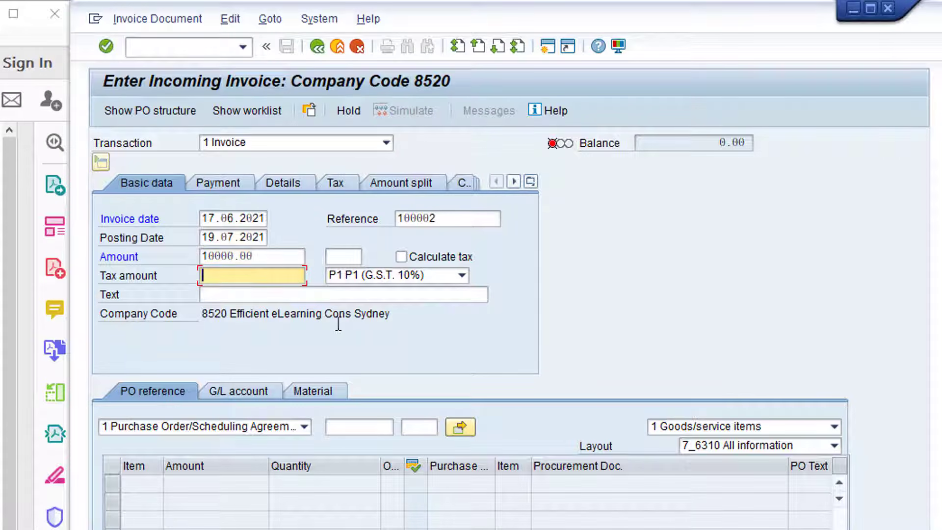
pyautogui.write('90')
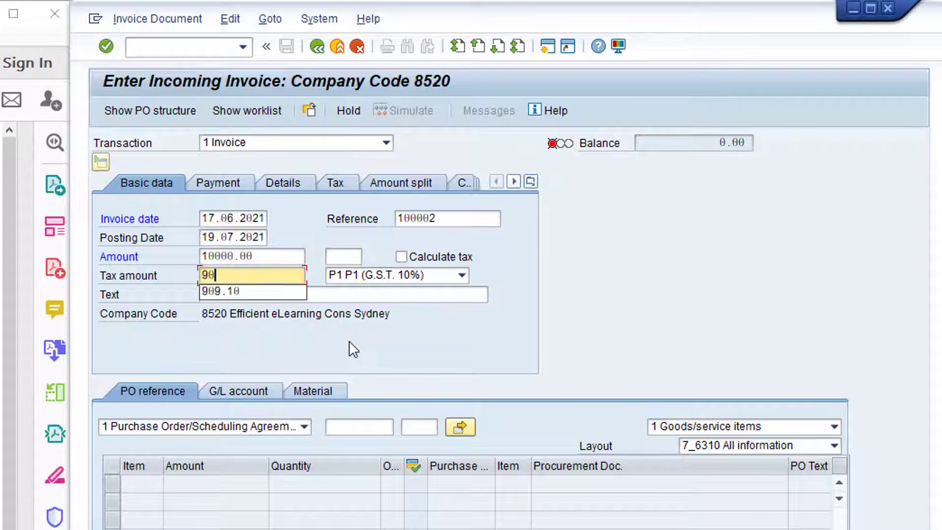
pyautogui.write('9.')
pyautogui.press('Down')
pyautogui.press('Return')
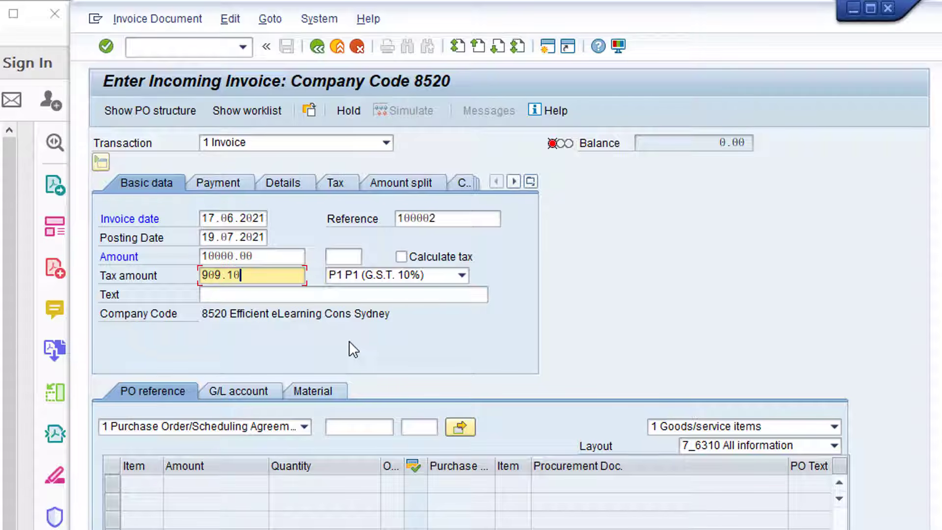
pyautogui.press('Return')
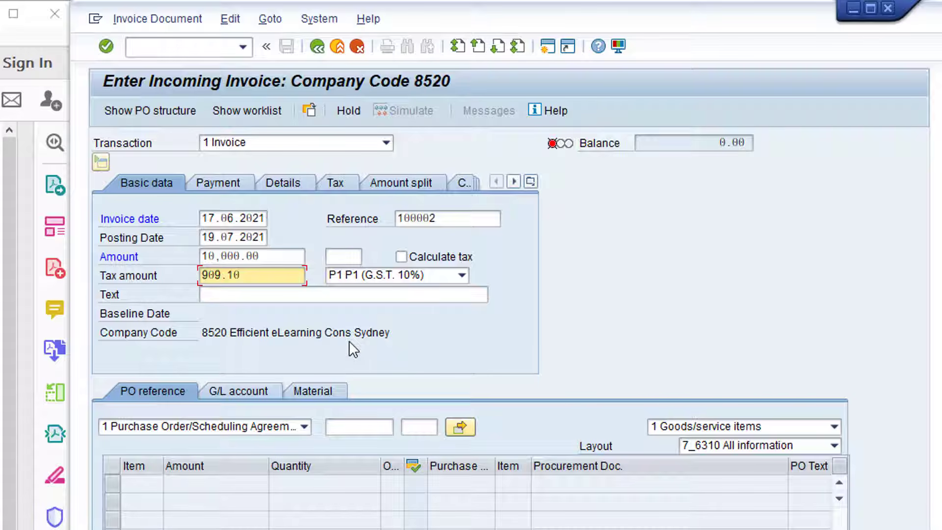
# Enter the handset purchase order's number as the PO reference and check the proposed item's PO text and tax code
pyautogui.click(357, 425)
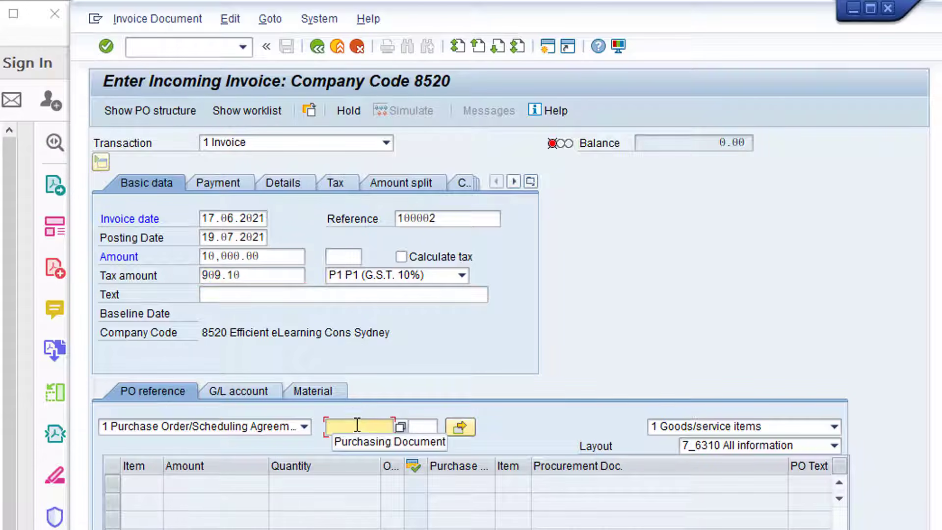
pyautogui.write('45')
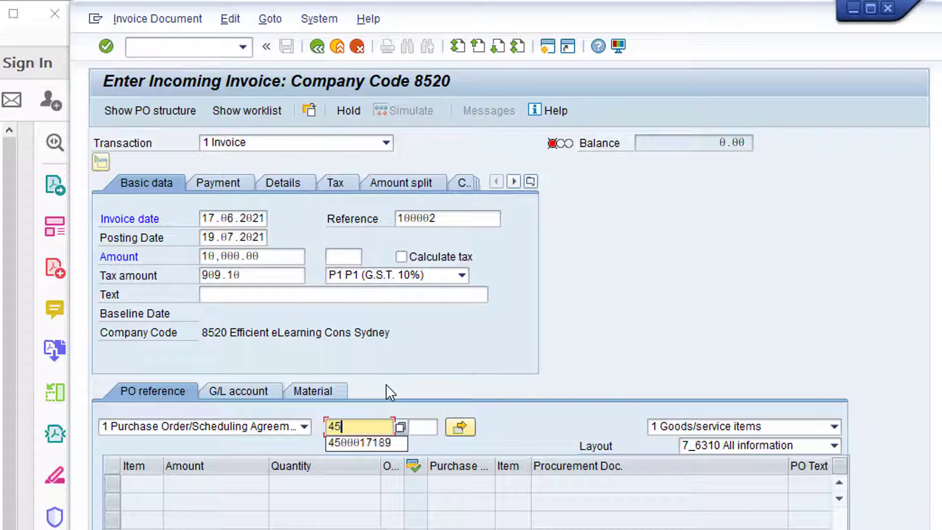
pyautogui.write('00017189')
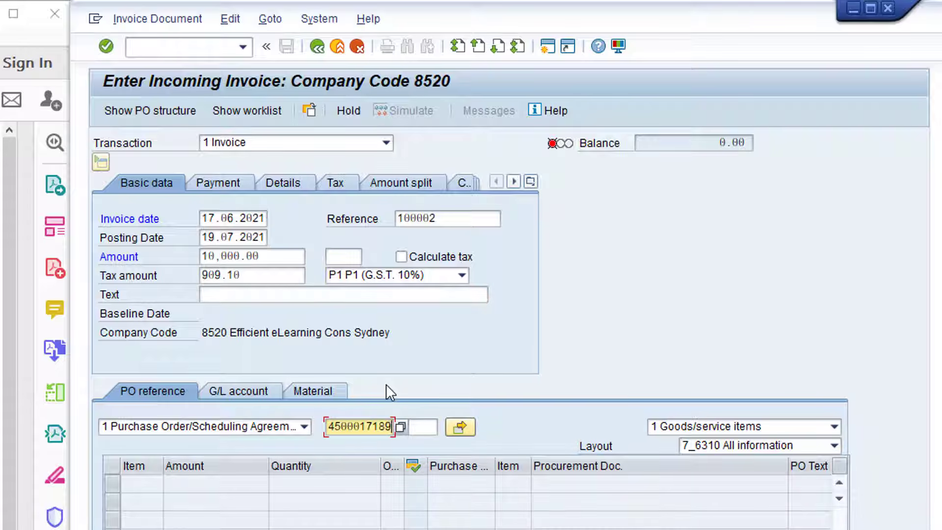
pyautogui.press('Return')
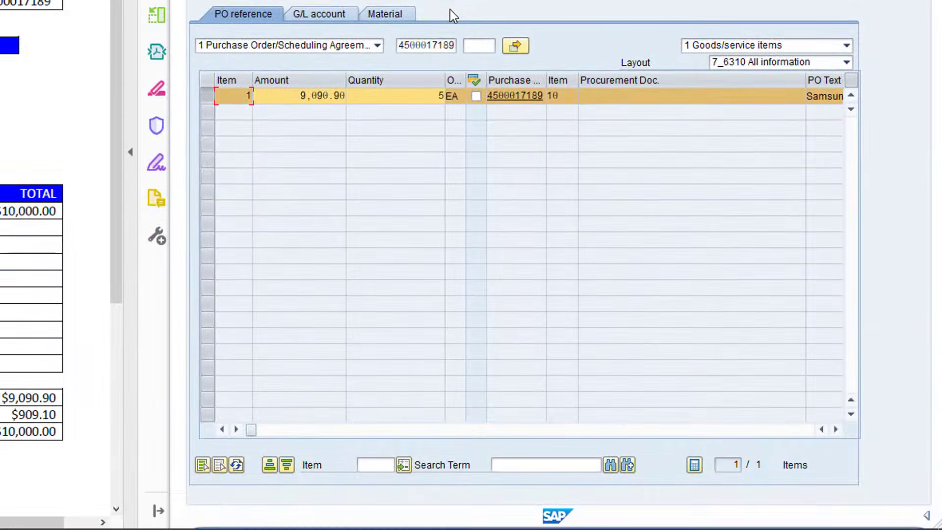
pyautogui.click(836, 430)
pyautogui.click(836, 430)
pyautogui.click(836, 429)
pyautogui.click(836, 430)
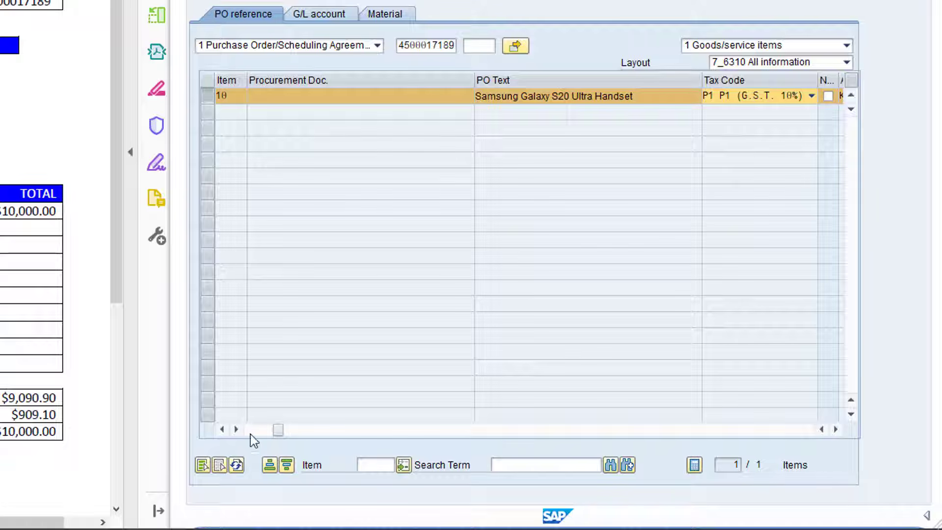
pyautogui.click(223, 429)
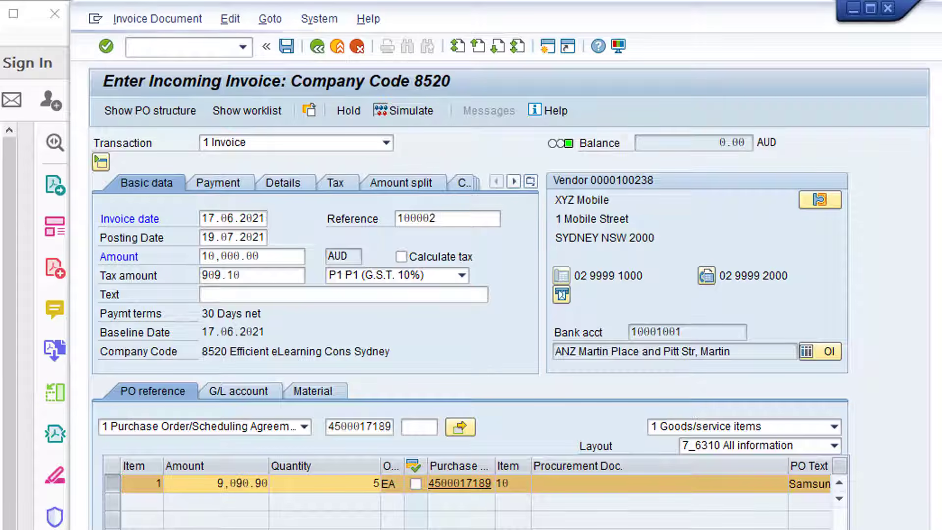
pyautogui.write('1')
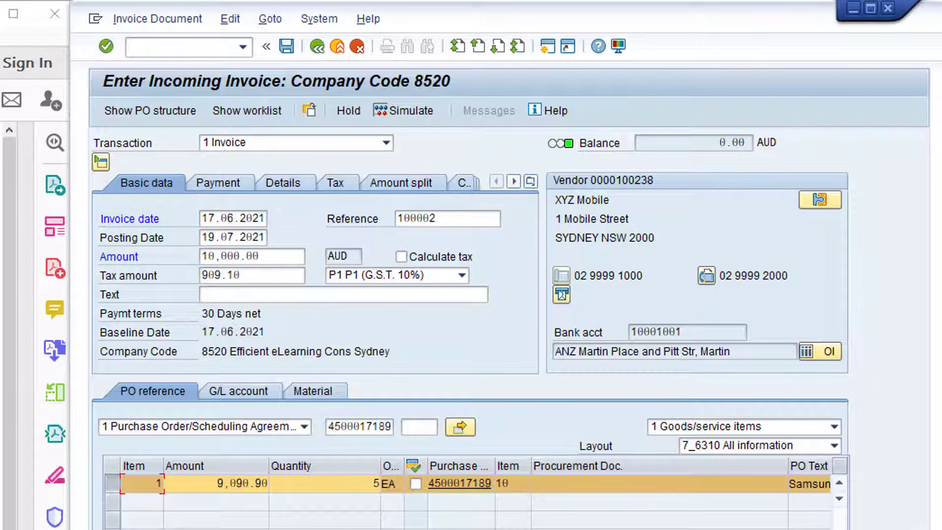
# Simulate the incoming invoice's postings, post the invoice and return to the main menu
pyautogui.click(405, 106)
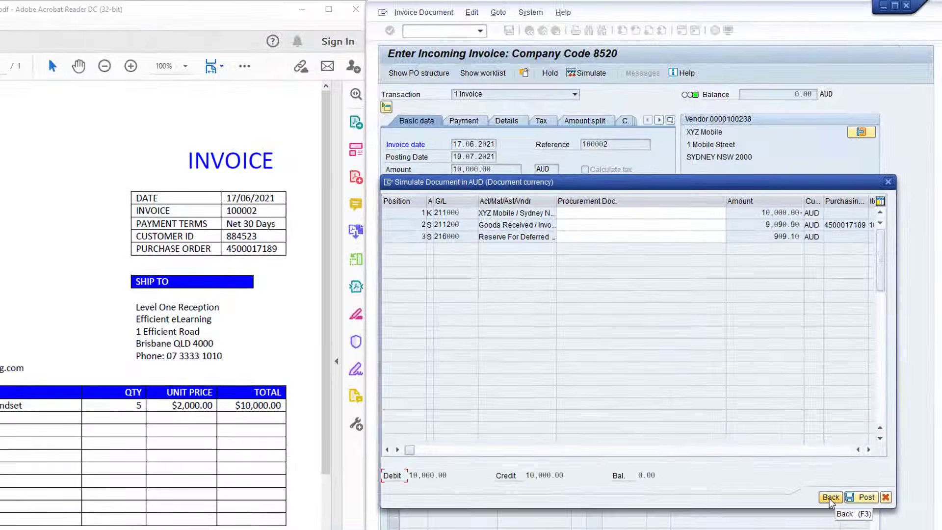
pyautogui.click(809, 498)
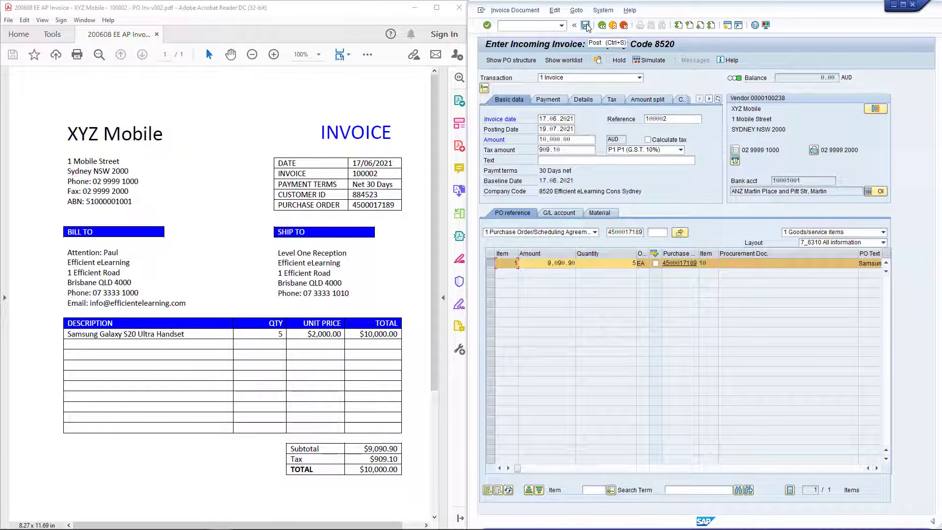
pyautogui.click(586, 25)
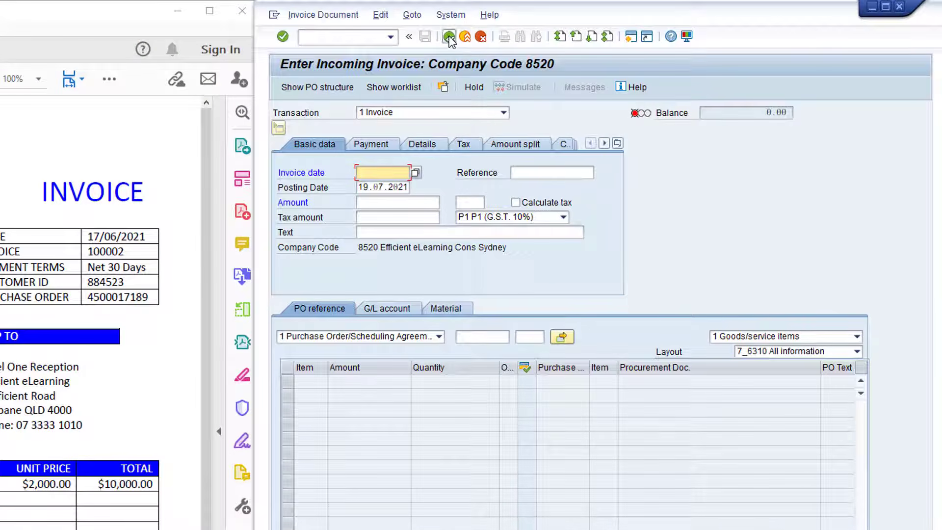
pyautogui.click(449, 36)
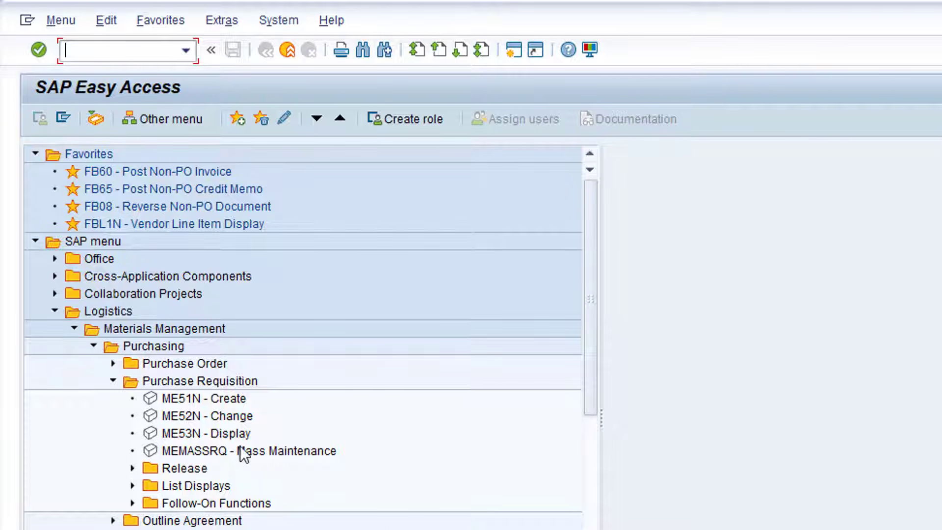
# Display the handset purchase requisition by its number in ME53N, check its release strategy and return to the main menu
pyautogui.click(225, 432)
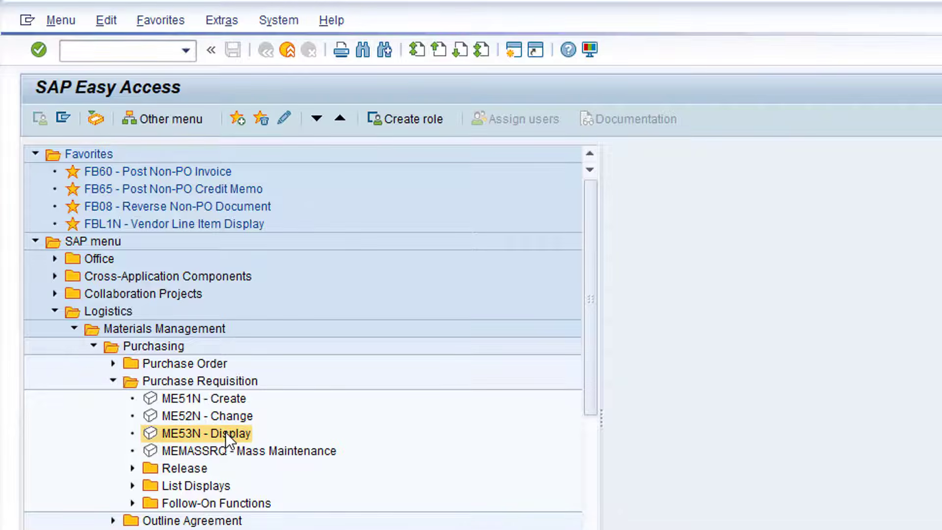
pyautogui.doubleClick(225, 432)
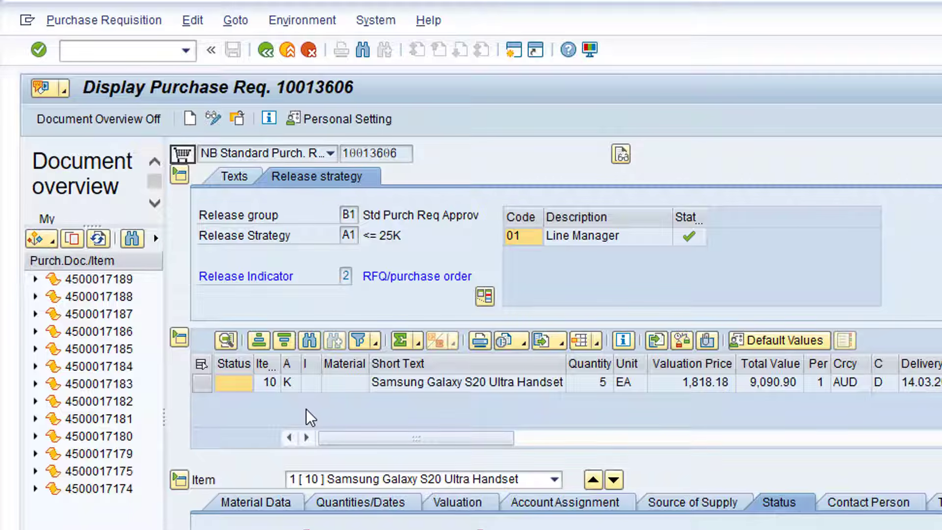
pyautogui.click(237, 120)
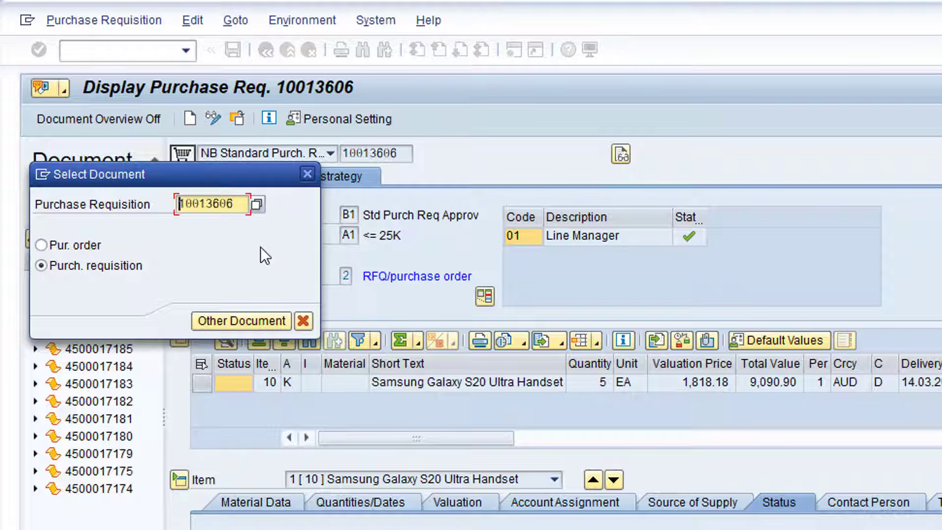
pyautogui.hotkey('shift', 'End')
pyautogui.press('Delete')
pyautogui.write('10013606')
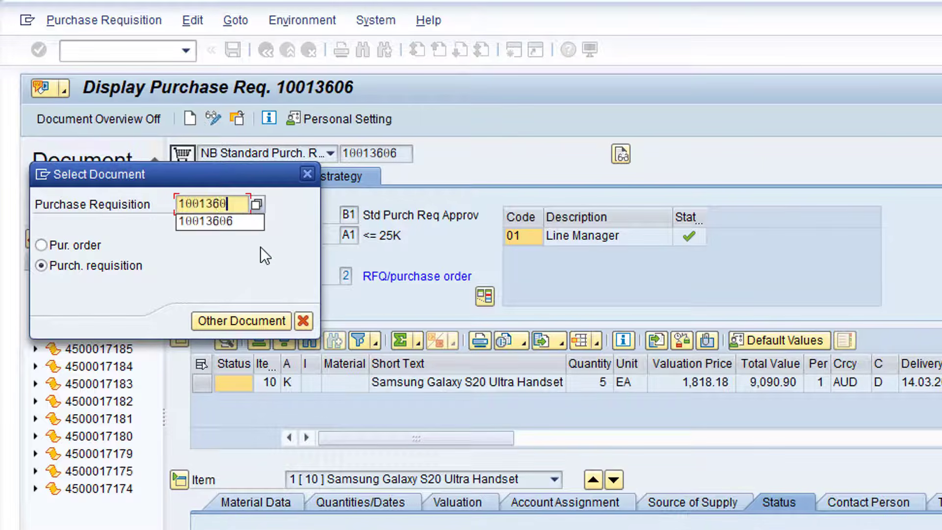
pyautogui.click(263, 322)
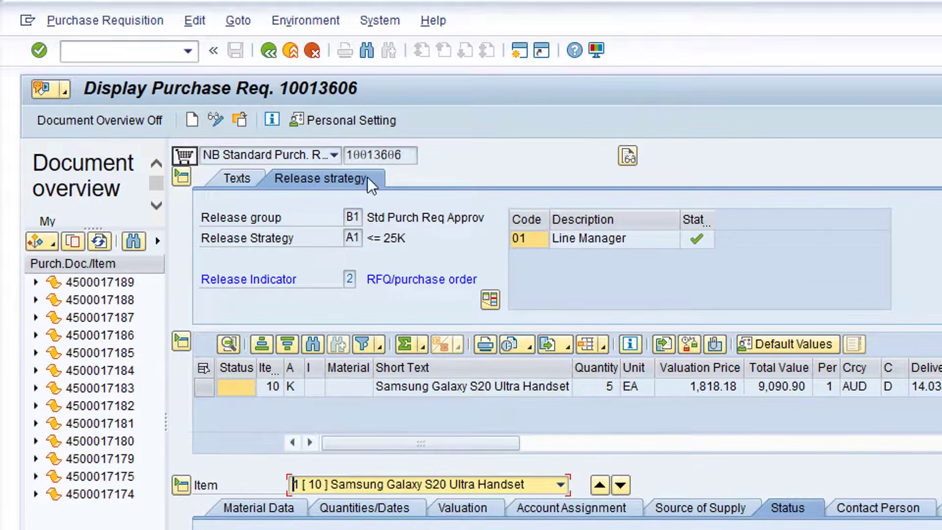
pyautogui.click(272, 54)
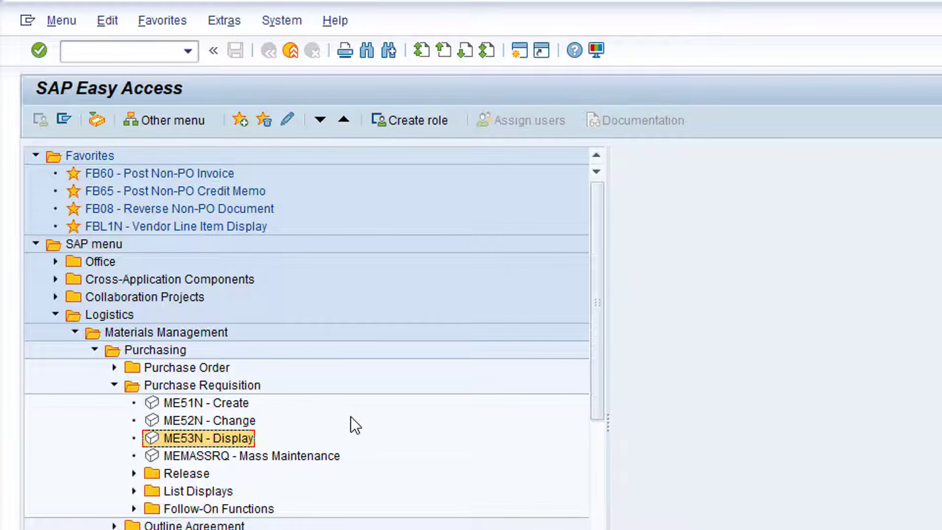
# Open ME23N Display, list My purchase orders in the document overview and select the handset purchase order
pyautogui.click(114, 367)
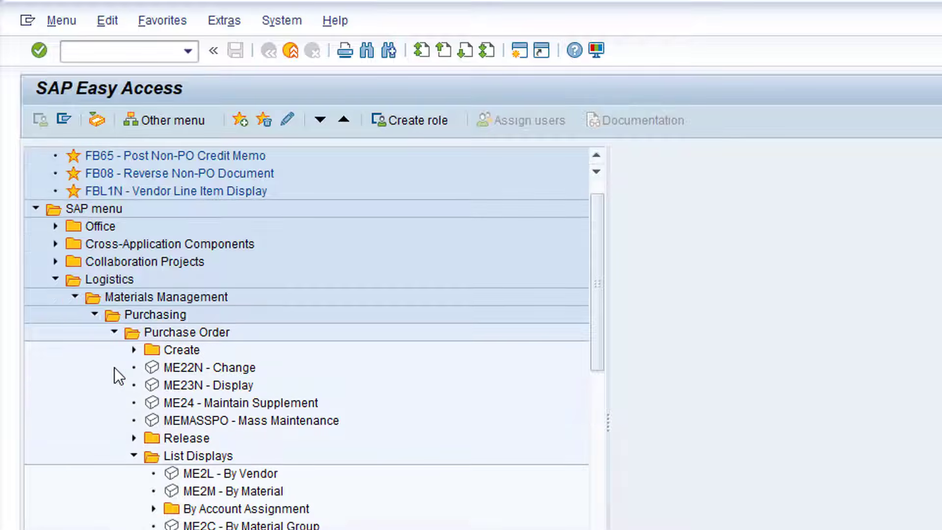
pyautogui.doubleClick(231, 385)
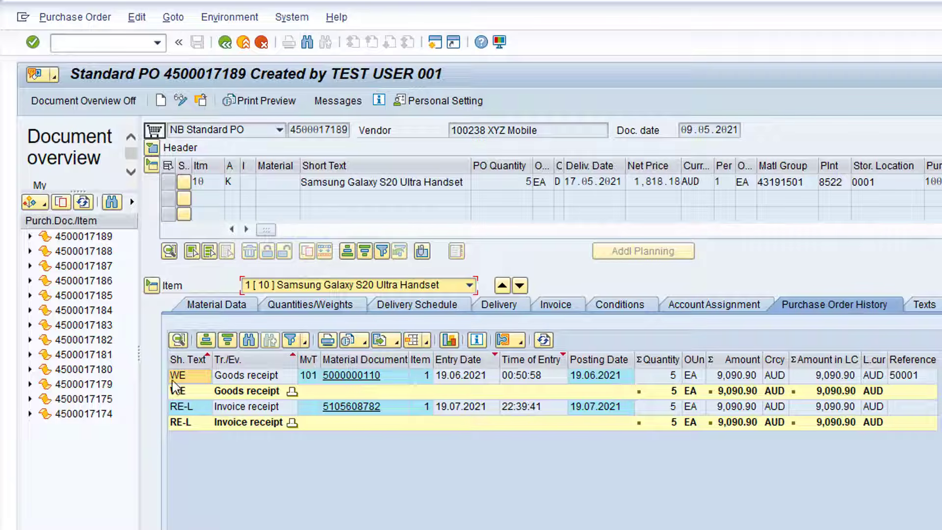
pyautogui.click(42, 203)
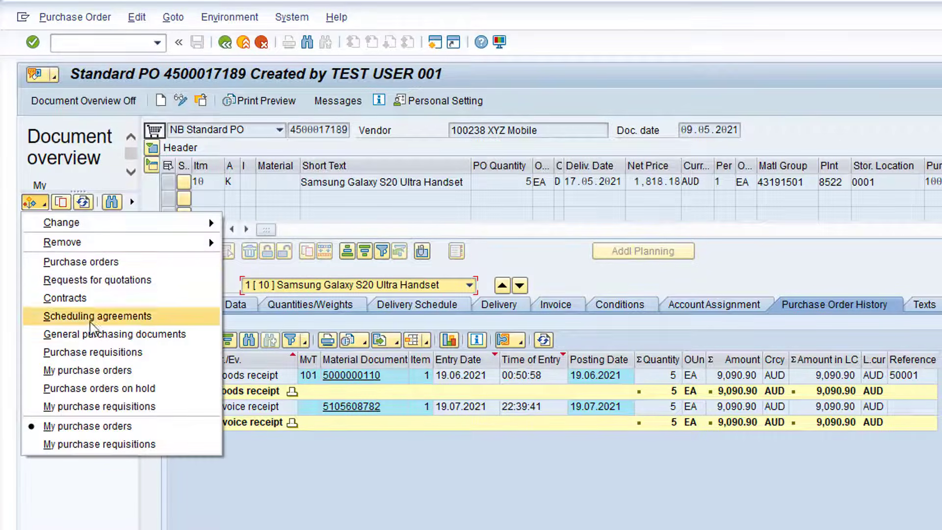
pyautogui.click(98, 370)
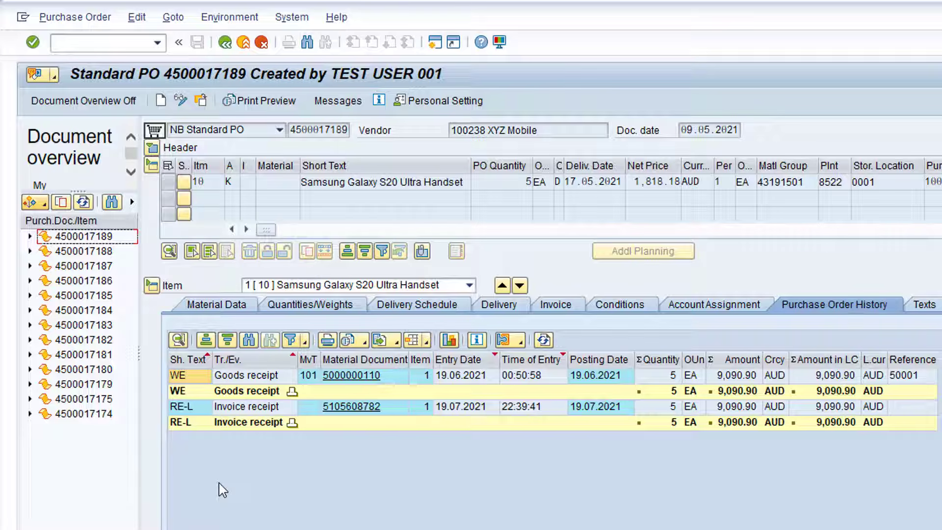
pyautogui.click(82, 237)
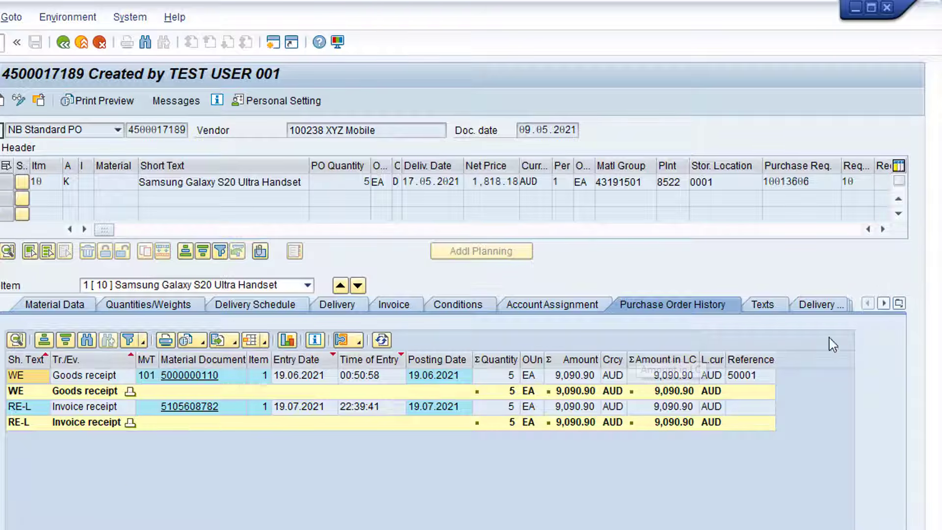
# Show the handset item's Purchase Order History and open the invoice document from its invoice receipt entry
pyautogui.click(899, 304)
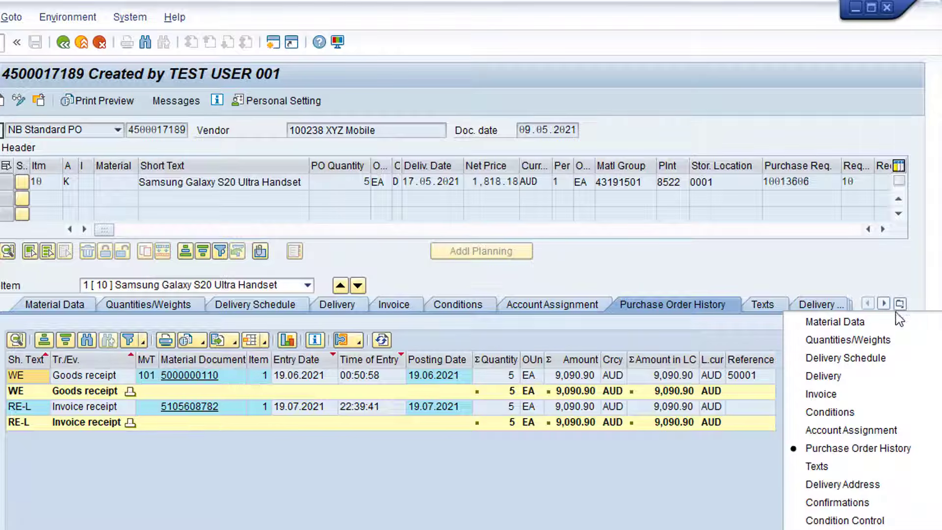
pyautogui.click(898, 450)
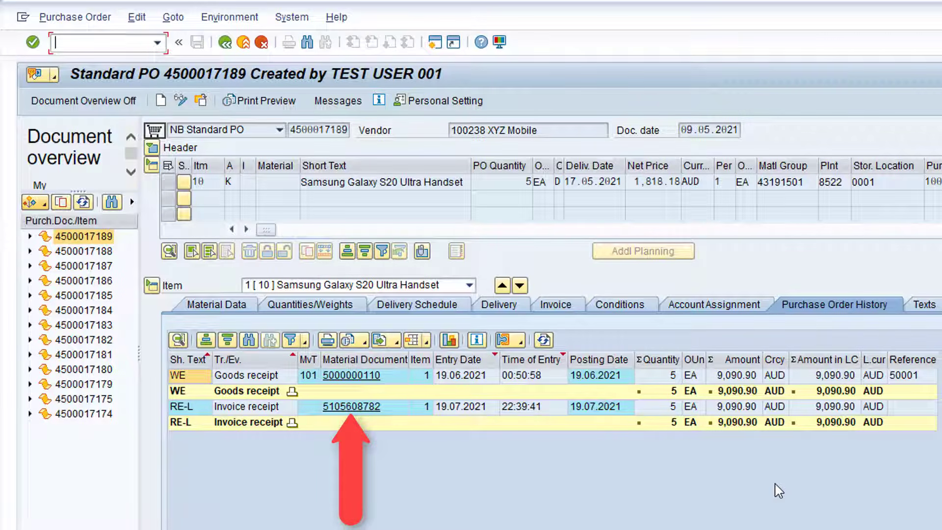
pyautogui.click(357, 410)
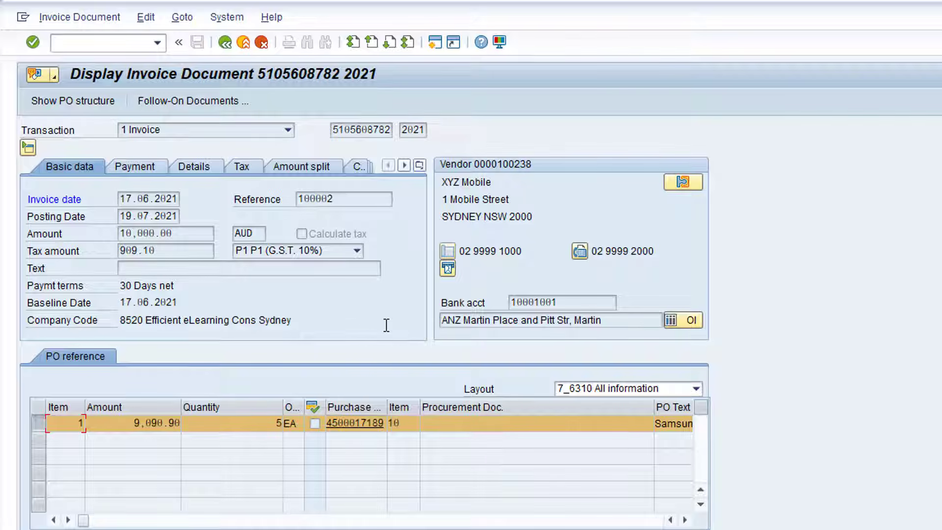
# Display the invoice's follow-on accounting document and return to the main menu
pyautogui.click(210, 101)
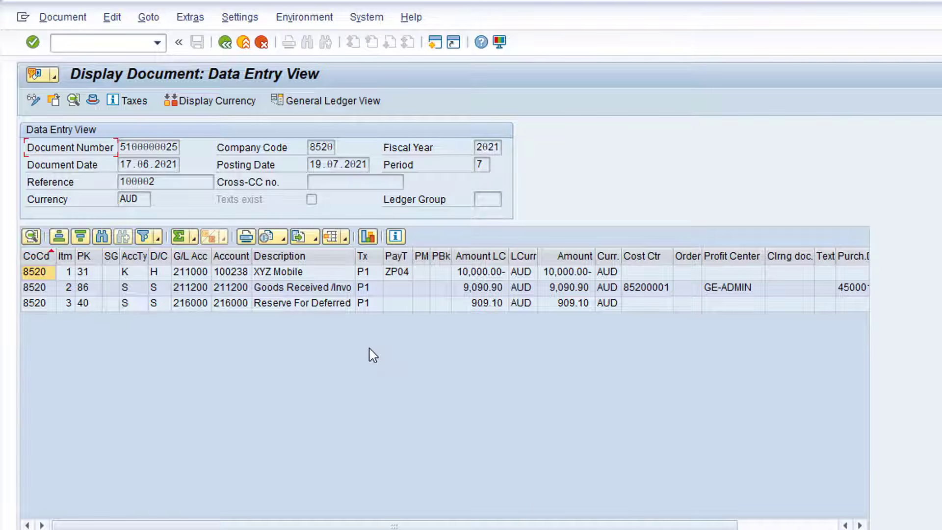
pyautogui.click(226, 46)
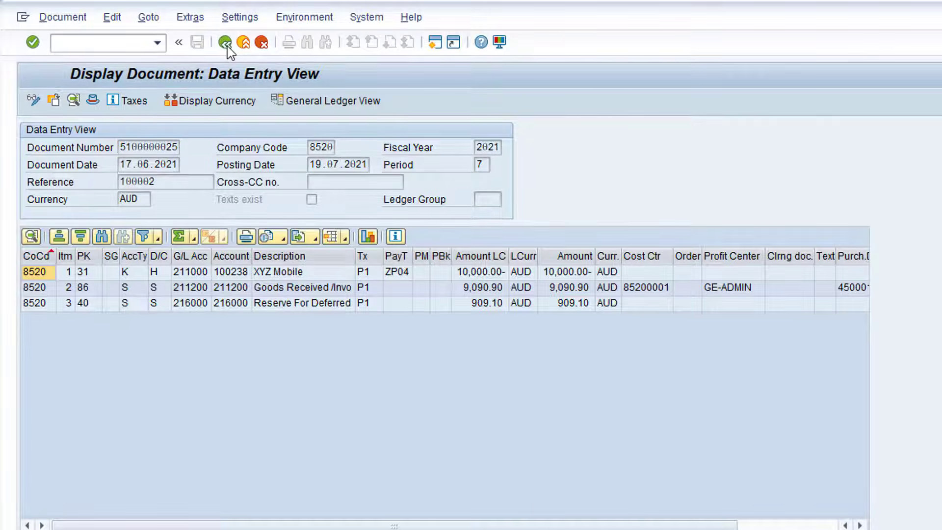
pyautogui.click(227, 44)
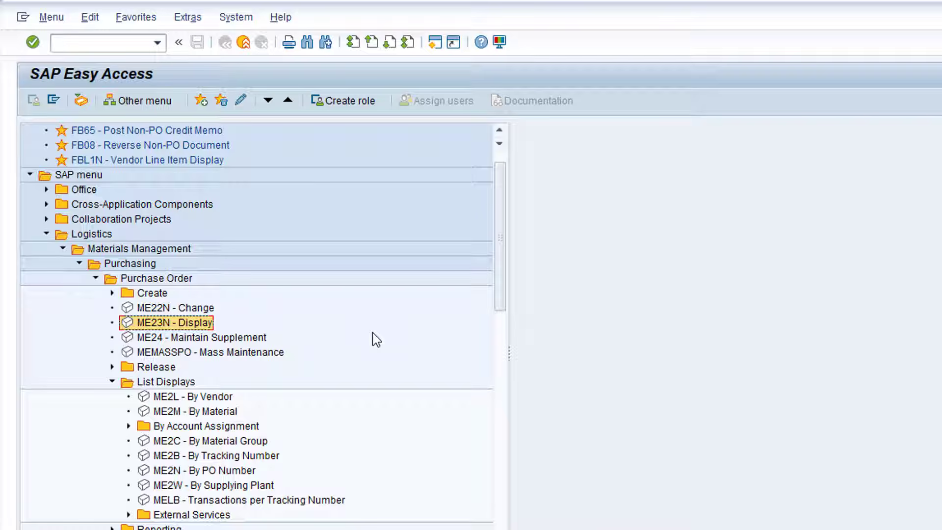
# Run ME2N - By PO Number for the handset purchase order's number, view the resulting list and return to the main menu
pyautogui.doubleClick(237, 470)
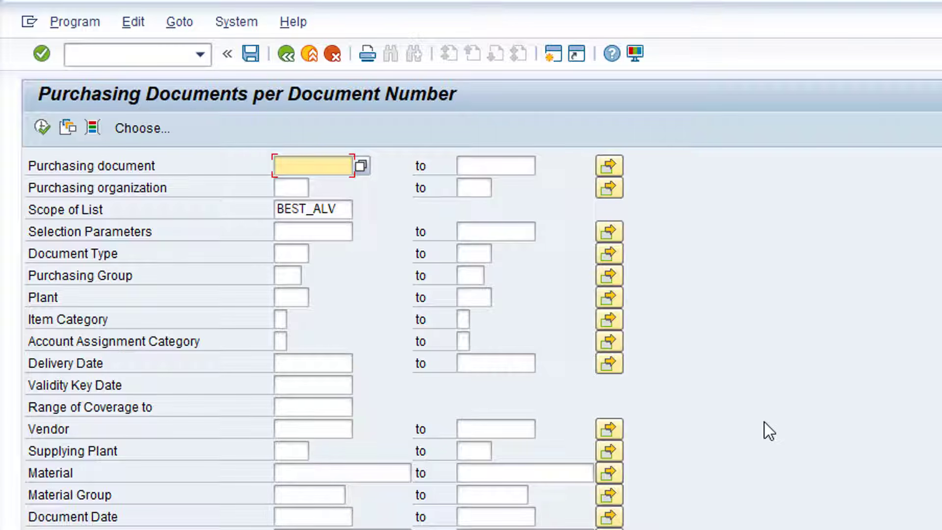
pyautogui.click(324, 164)
pyautogui.write('45000')
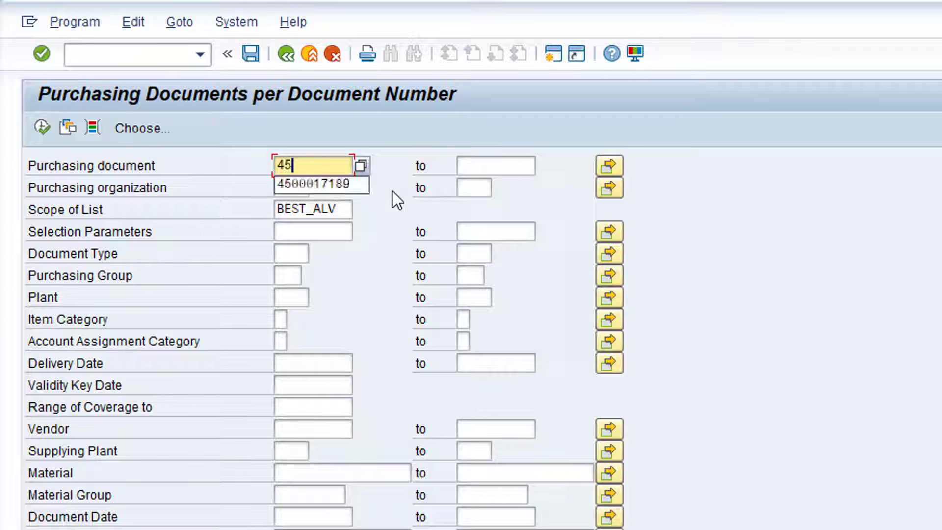
pyautogui.write('17189')
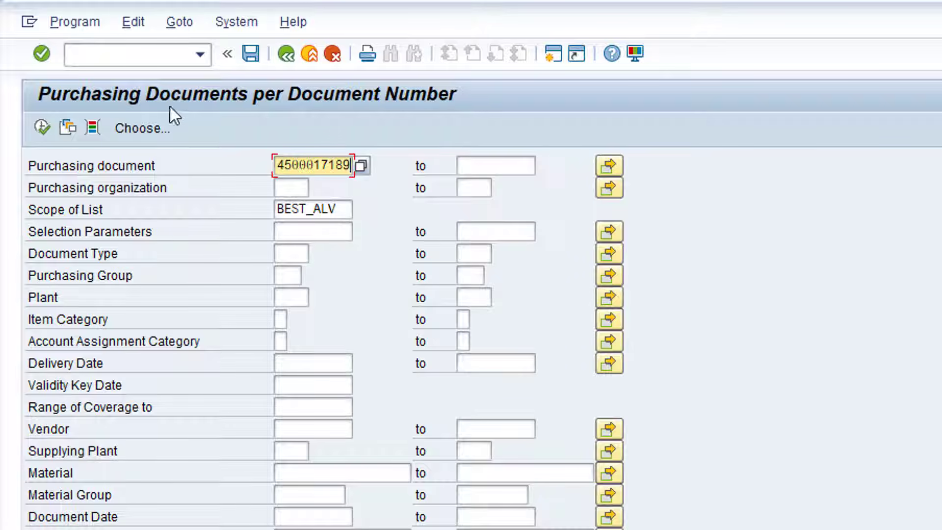
pyautogui.click(42, 129)
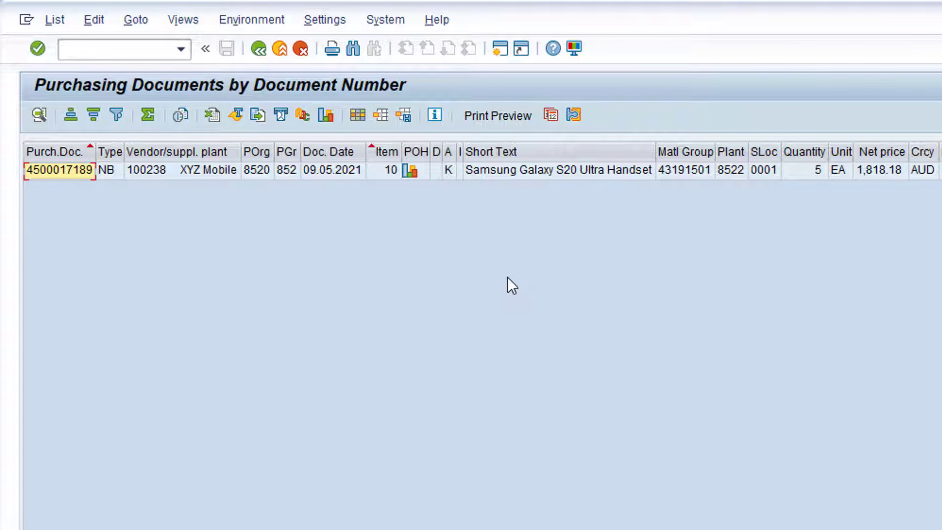
pyautogui.click(257, 47)
pyautogui.click(257, 47)
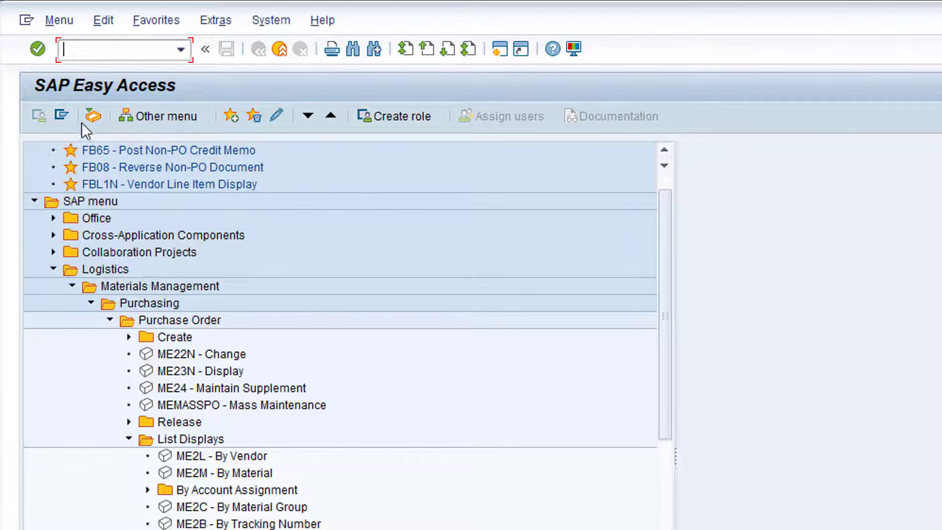
# Reset the SAP menu tree and open FBL1N - Display/Change Line Items from the Accounts Payable account functions under Financial Accounting
pyautogui.click(61, 115)
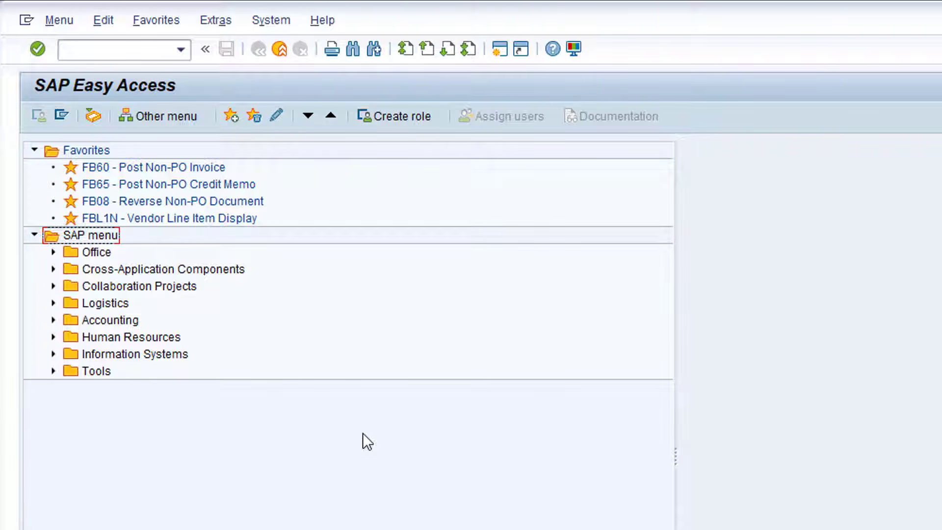
pyautogui.click(53, 320)
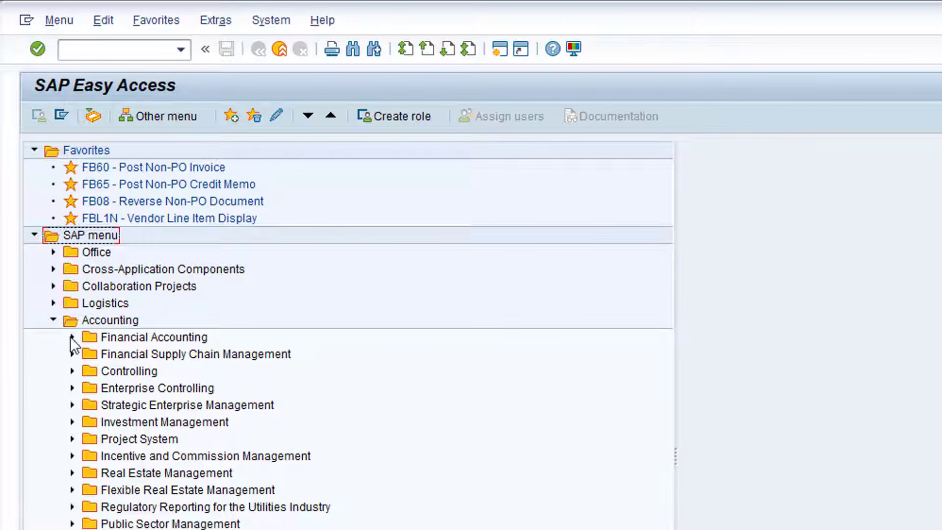
pyautogui.click(71, 337)
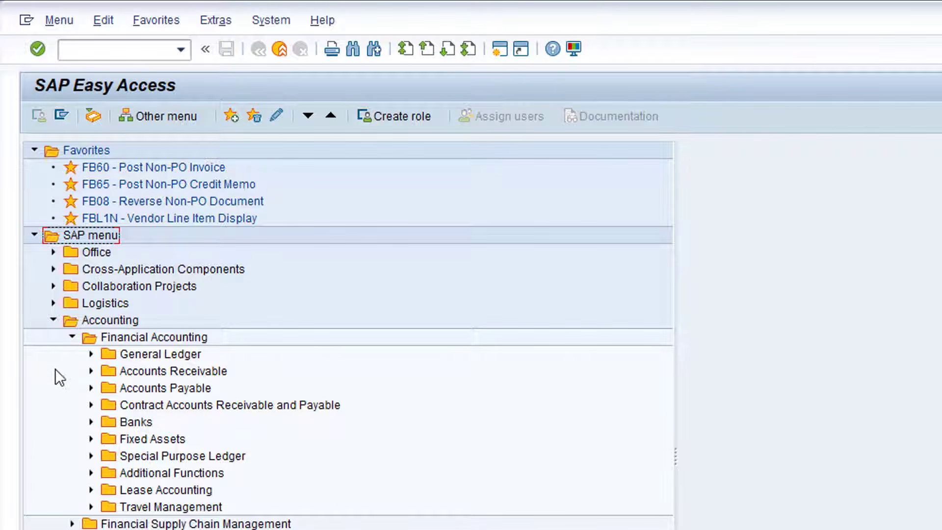
pyautogui.click(91, 388)
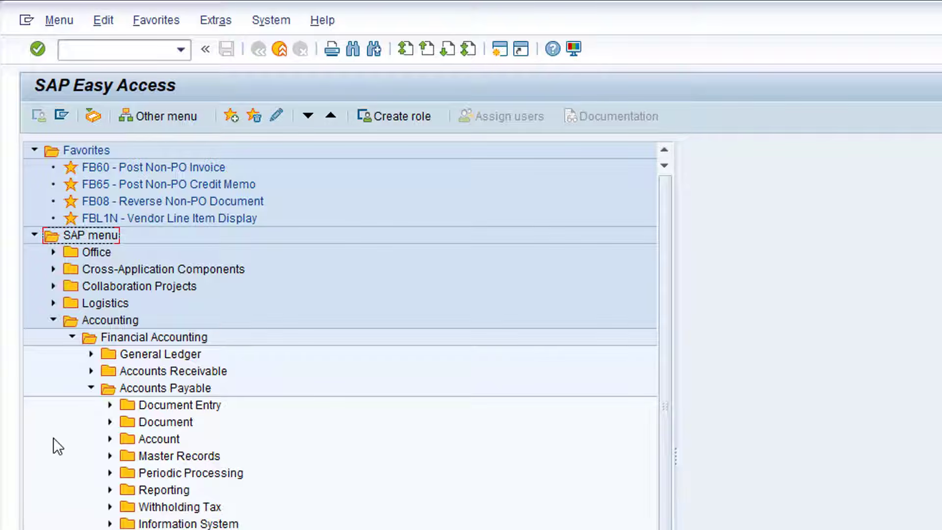
pyautogui.click(110, 438)
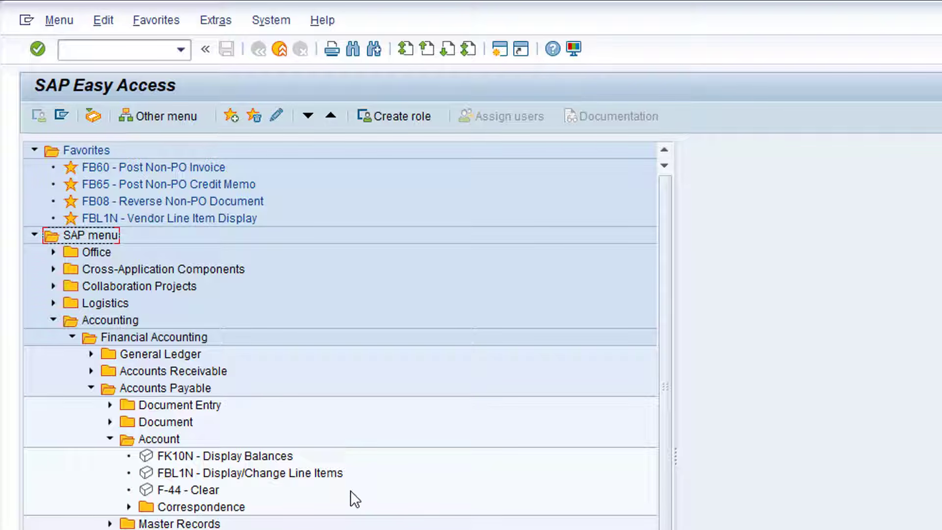
pyautogui.doubleClick(296, 473)
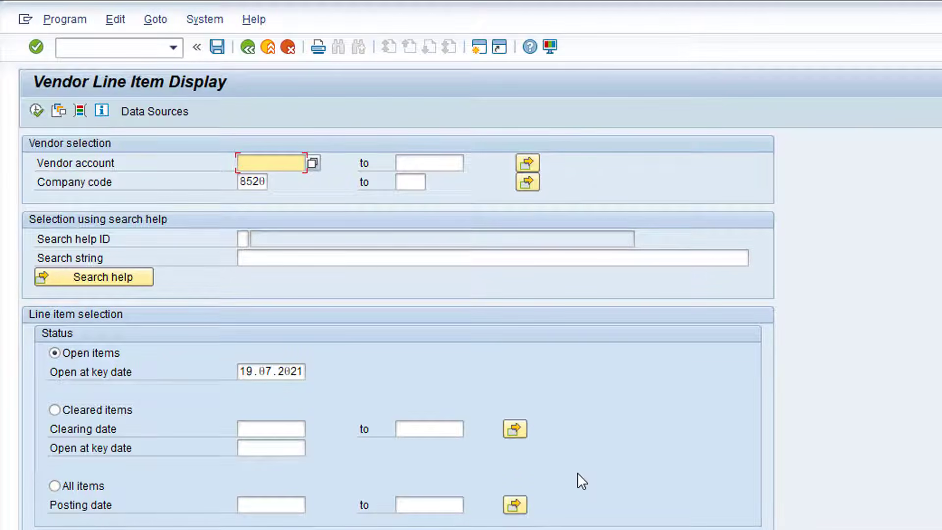
# Search for the vendor account by the name XYZ* and choose XYZ MOBILE for the line item selection
pyautogui.click(286, 165)
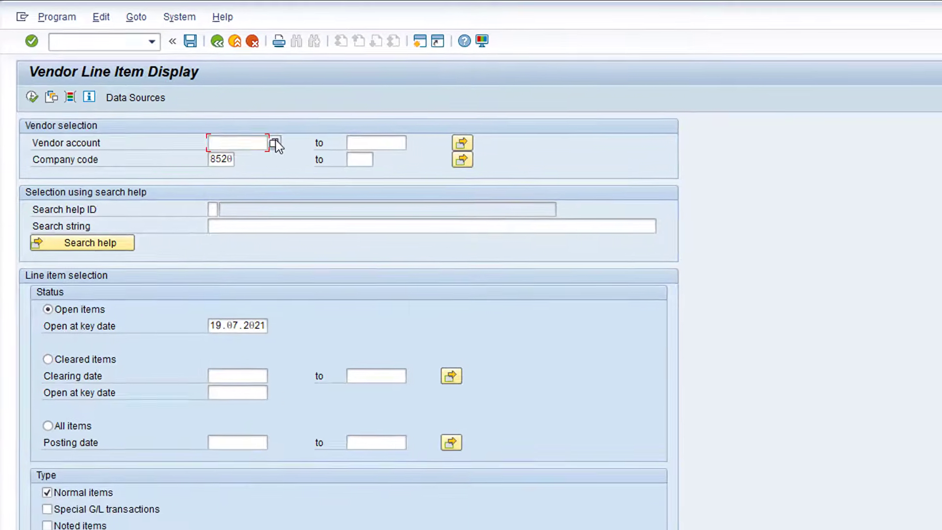
pyautogui.click(312, 161)
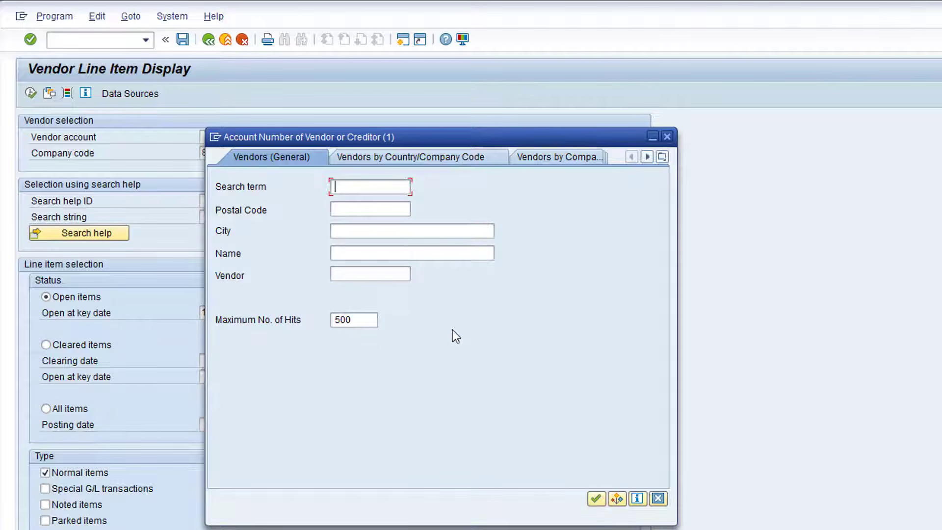
pyautogui.click(382, 252)
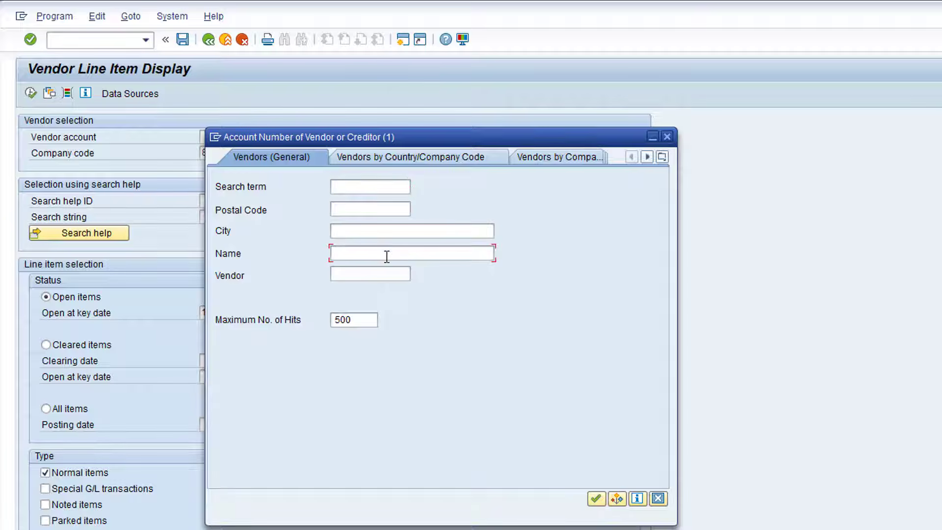
pyautogui.write('XY')
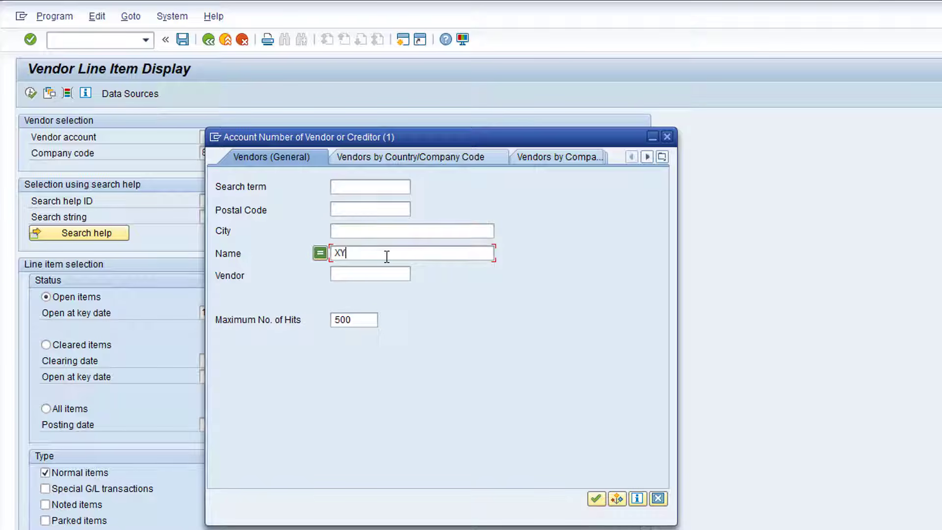
pyautogui.write('Z*')
pyautogui.click(596, 498)
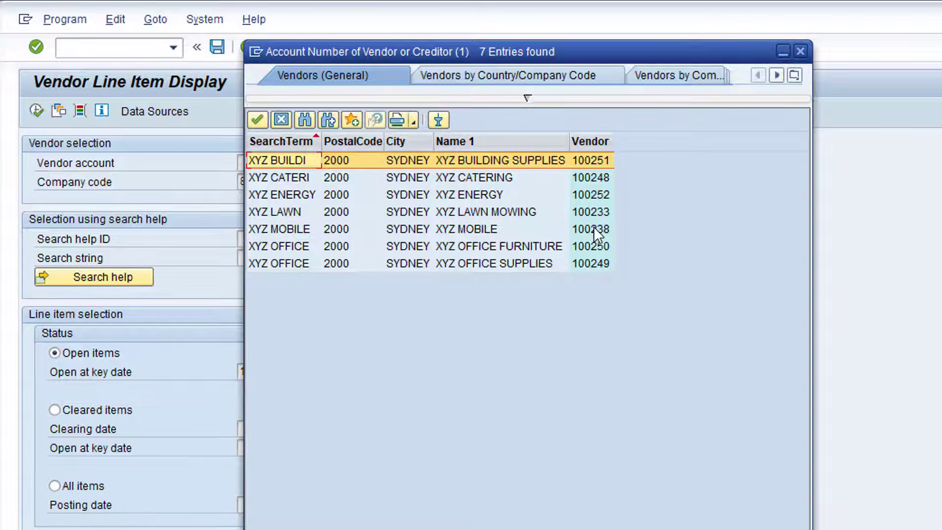
pyautogui.doubleClick(594, 229)
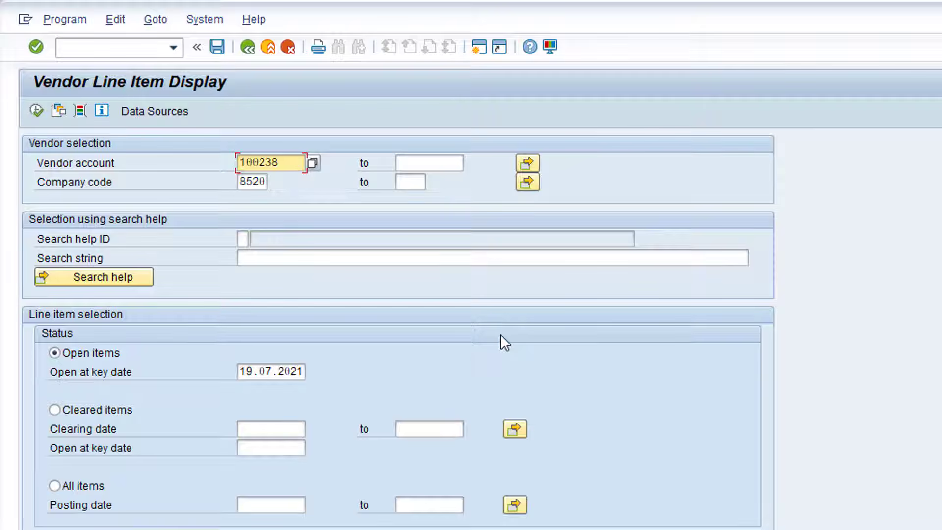
# List all line items for the vendor, open the RE item with reference 100002 and display its whole accounting document
pyautogui.click(54, 486)
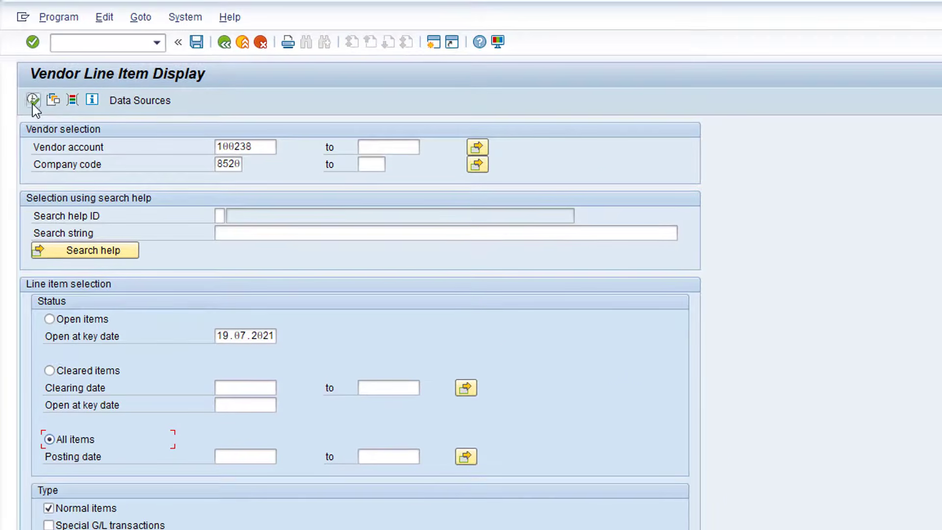
pyautogui.click(32, 100)
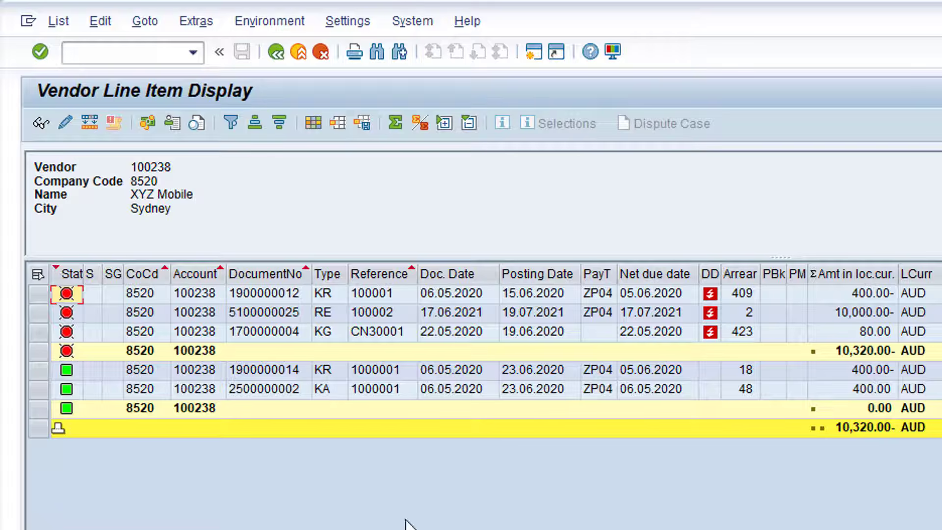
pyautogui.doubleClick(279, 314)
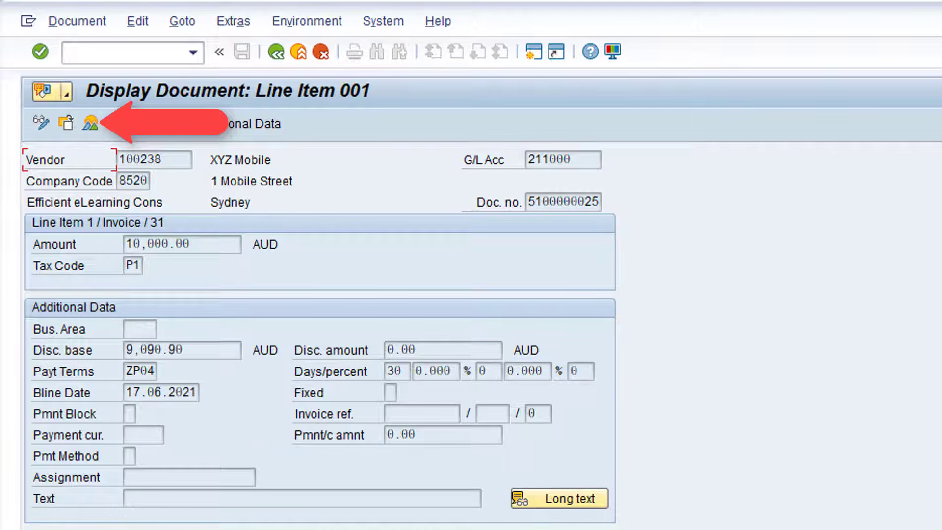
pyautogui.click(90, 124)
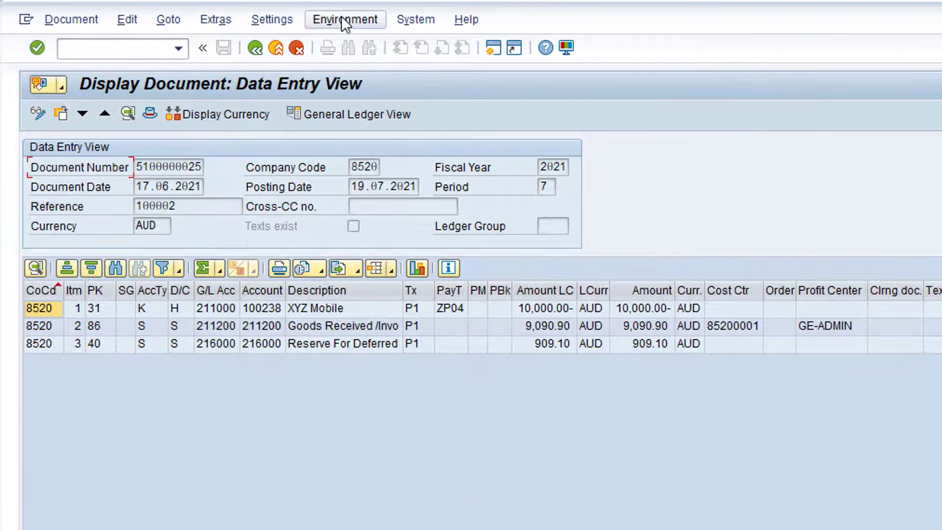
# Display the original invoice document behind the accounting document and return to the vendor's line item list
pyautogui.click(368, 15)
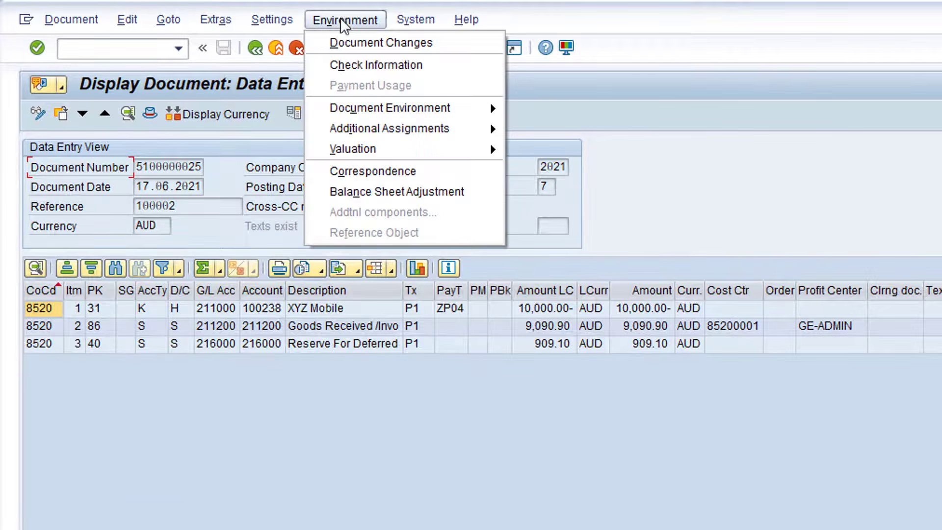
pyautogui.moveTo(434, 110)
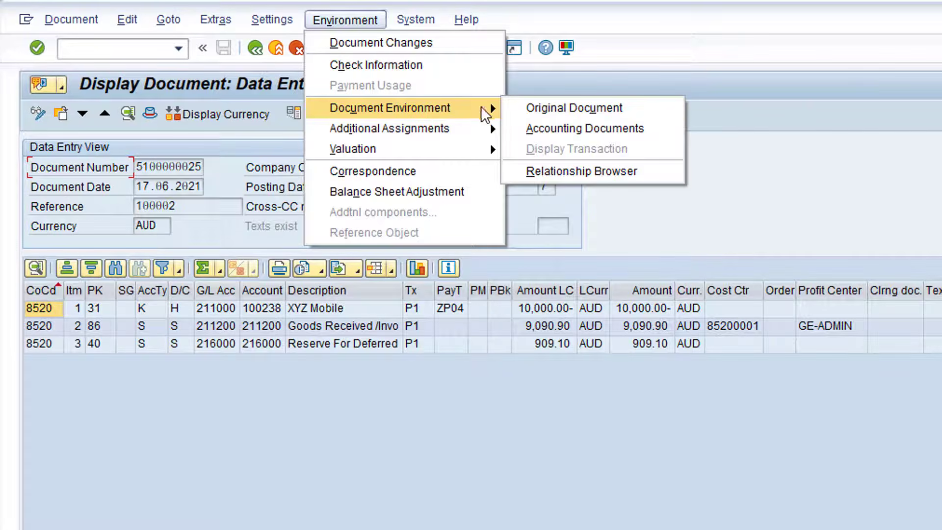
pyautogui.click(581, 108)
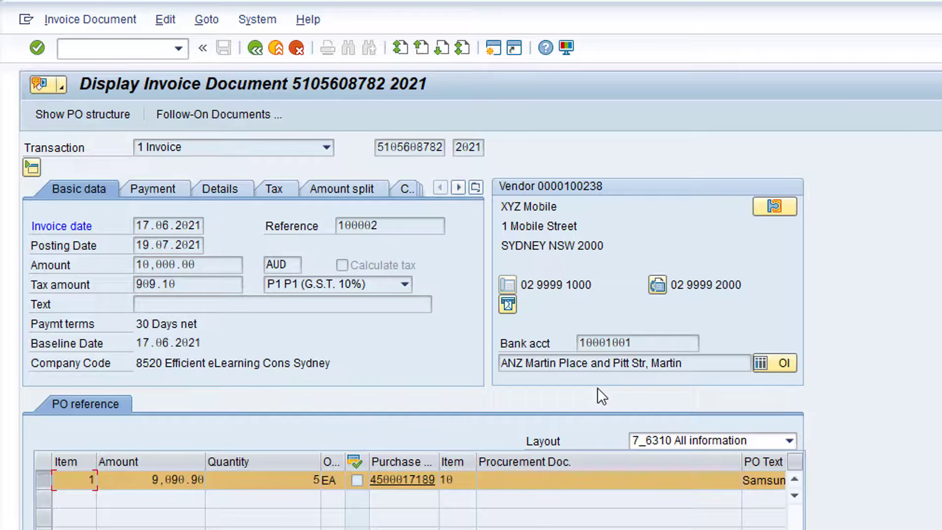
pyautogui.click(259, 48)
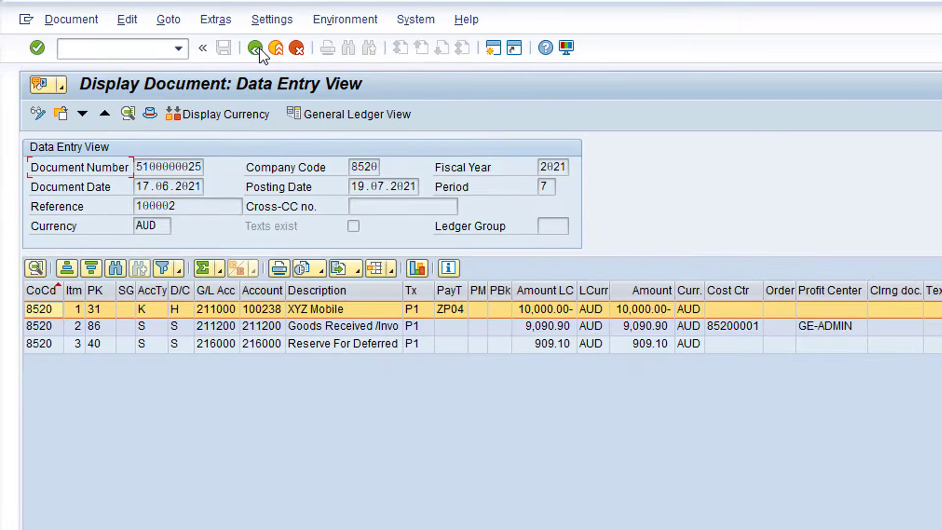
pyautogui.click(257, 48)
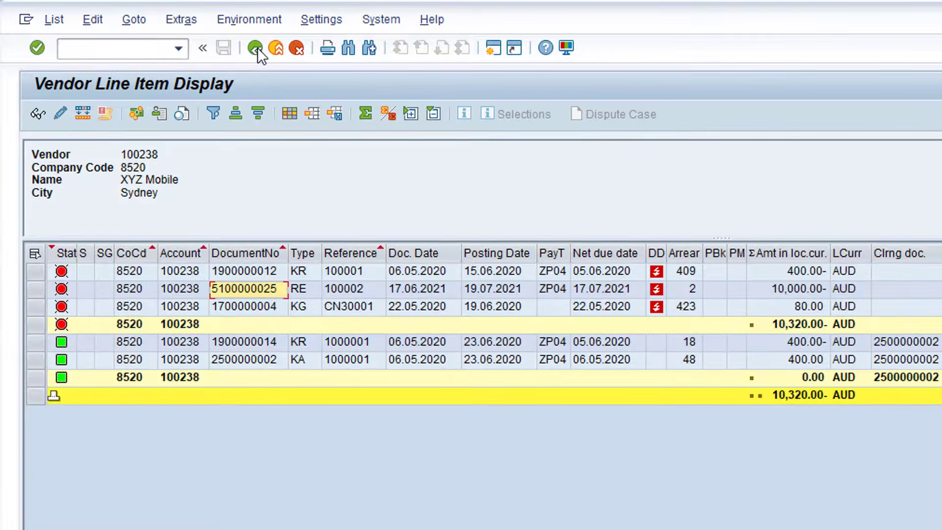